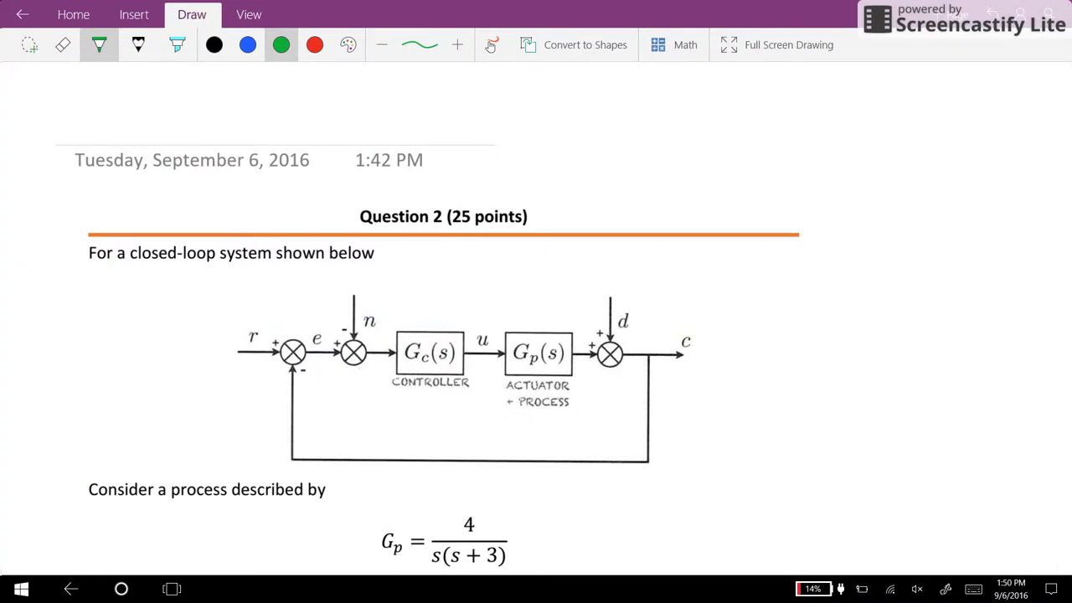
Box the Gp and Gc equations in blue ink.
{"action": "scroll", "coordinate": [740, 403], "scroll_direction": "down", "scroll_amount": 3}
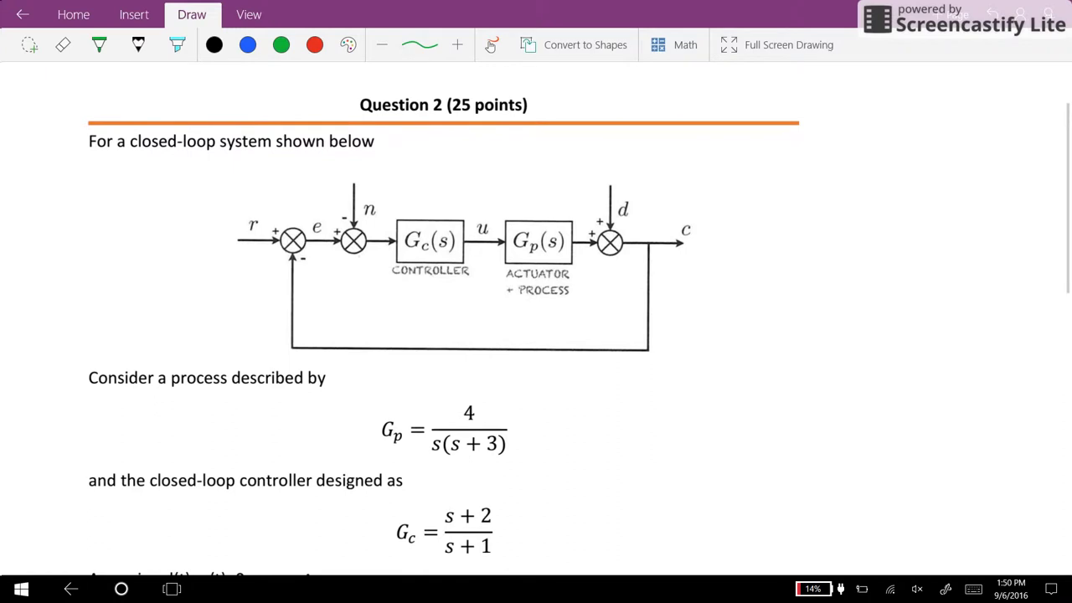
{"action": "scroll", "coordinate": [536, 318], "scroll_direction": "down", "scroll_amount": 1}
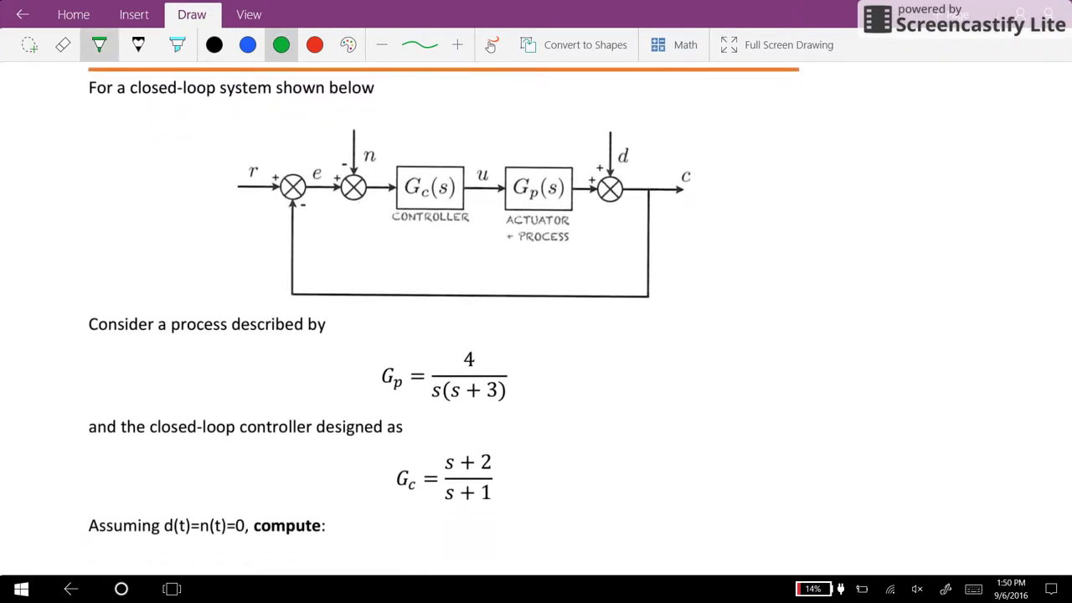
{"action": "scroll", "coordinate": [740, 403], "scroll_direction": "down", "scroll_amount": 2}
{"action": "scroll", "coordinate": [740, 403], "scroll_direction": "up", "scroll_amount": 2}
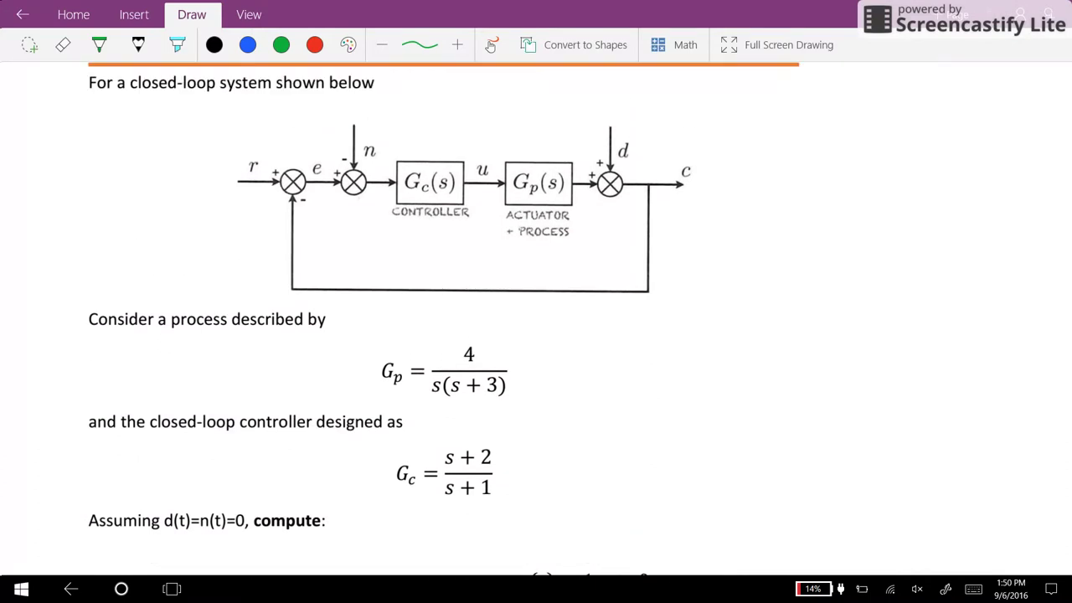
{"action": "left_click", "coordinate": [248, 44]}
{"action": "mouse_move", "coordinate": [377, 337]}
{"action": "left_mouse_down"}
{"action": "mouse_move", "coordinate": [469, 338]}
{"action": "mouse_move", "coordinate": [536, 415]}
{"action": "mouse_move", "coordinate": [372, 394]}
{"action": "mouse_move", "coordinate": [383, 325]}
{"action": "left_mouse_up"}
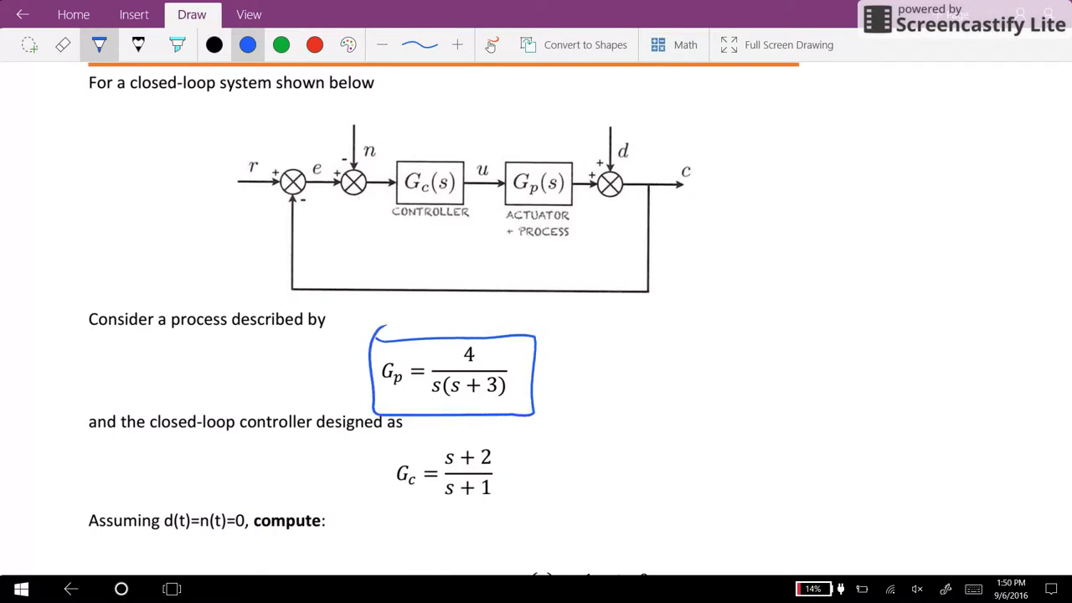
{"action": "mouse_move", "coordinate": [382, 443]}
{"action": "left_mouse_down"}
{"action": "mouse_move", "coordinate": [511, 433]}
{"action": "mouse_move", "coordinate": [550, 469]}
{"action": "mouse_move", "coordinate": [505, 507]}
{"action": "mouse_move", "coordinate": [397, 512]}
{"action": "mouse_move", "coordinate": [381, 442]}
{"action": "left_mouse_up"}
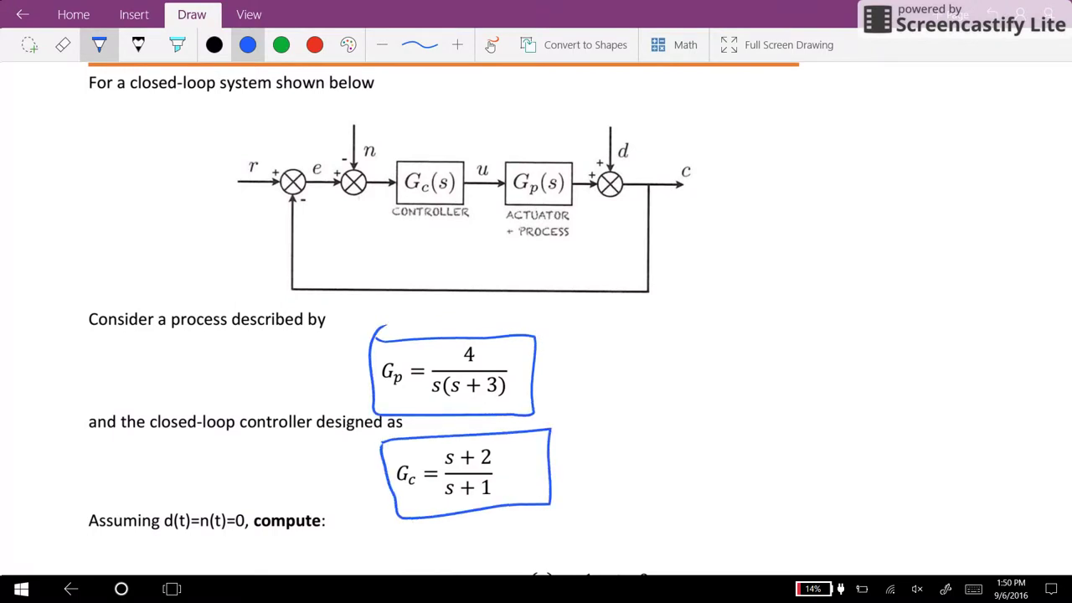
Strike out the d disturbance and n noise inputs in blue.
{"action": "scroll", "coordinate": [740, 403], "scroll_direction": "down", "scroll_amount": 3}
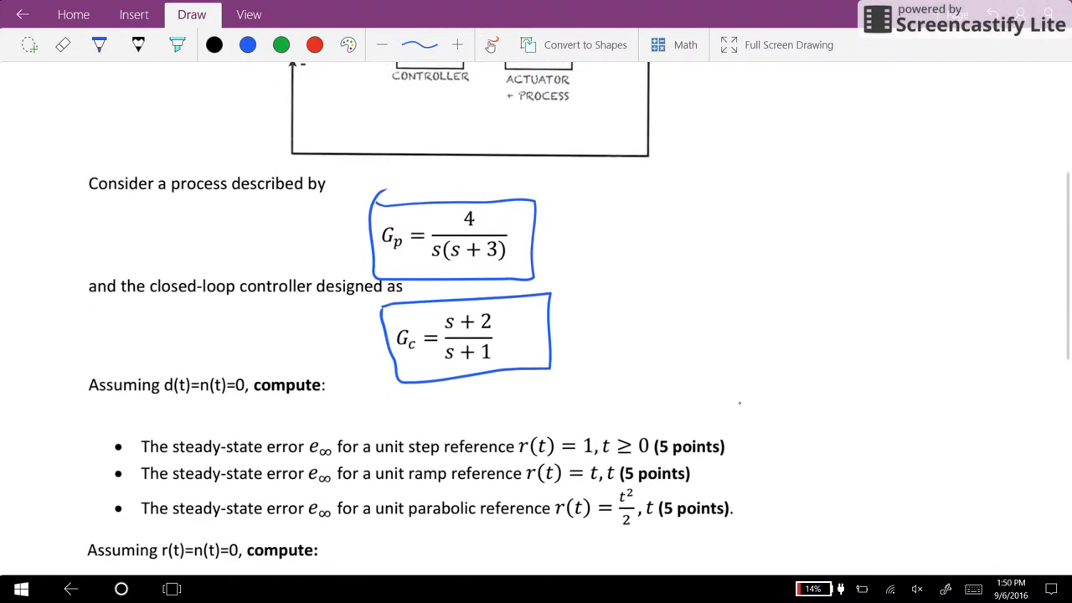
{"action": "scroll", "coordinate": [740, 403], "scroll_direction": "up", "scroll_amount": 3}
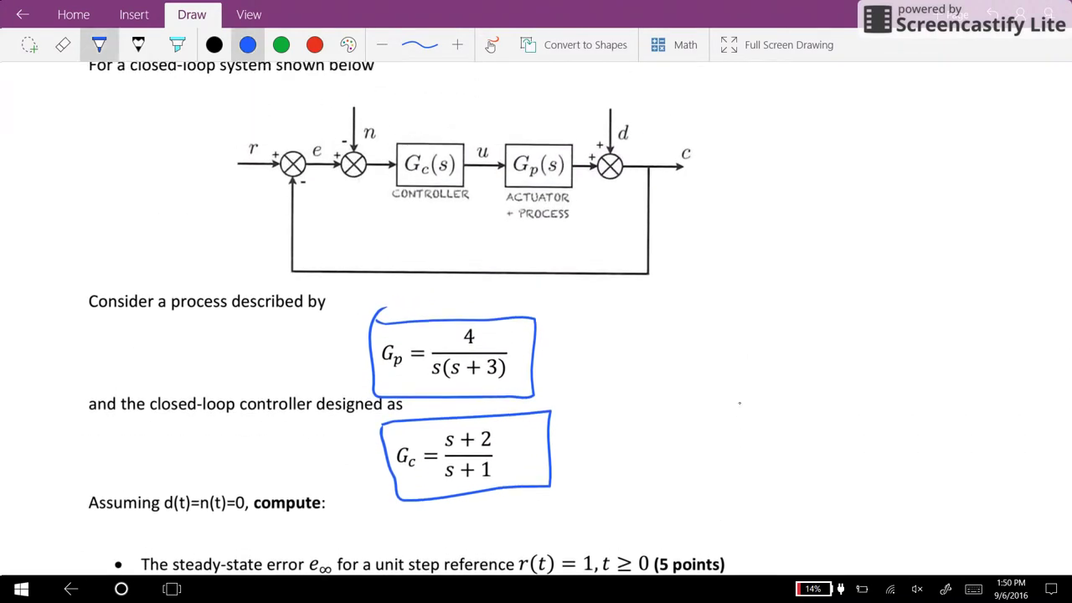
{"action": "left_click_drag", "start_coordinate": [637, 110], "coordinate": [604, 129]}
{"action": "left_click_drag", "start_coordinate": [375, 115], "coordinate": [335, 132]}
Underline e∞ and the r(t) reference in the step, ramp and parabolic bullets.
{"action": "scroll", "coordinate": [402, 335], "scroll_direction": "down", "scroll_amount": 2}
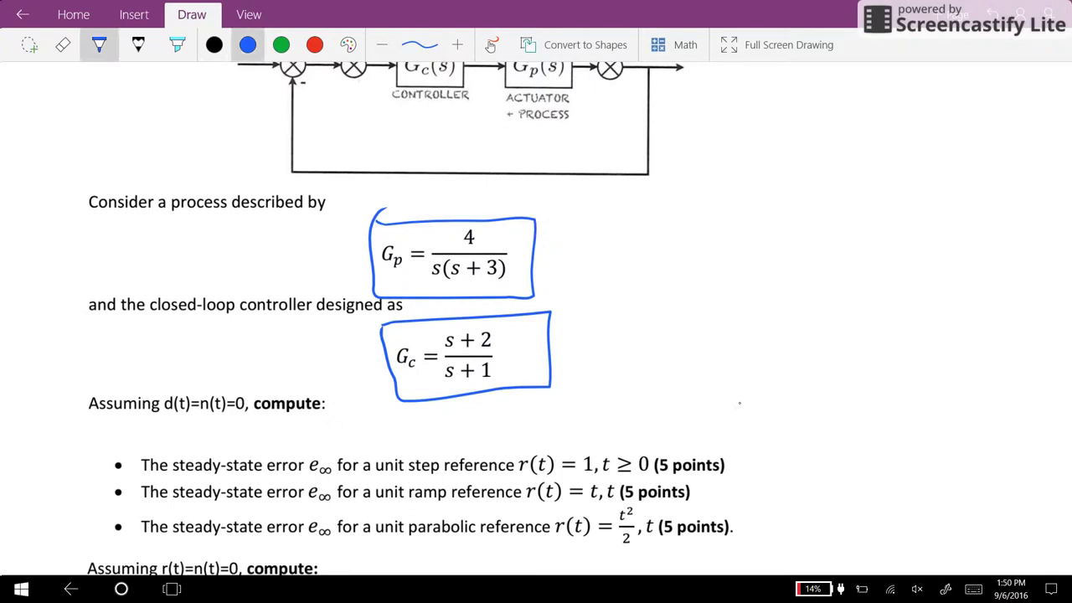
{"action": "left_click_drag", "start_coordinate": [307, 475], "coordinate": [338, 475]}
{"action": "mouse_move", "coordinate": [306, 509]}
{"action": "left_mouse_down"}
{"action": "mouse_move", "coordinate": [334, 507]}
{"action": "mouse_move", "coordinate": [335, 539]}
{"action": "left_mouse_up"}
{"action": "left_click_drag", "start_coordinate": [519, 475], "coordinate": [593, 474]}
{"action": "left_click_drag", "start_coordinate": [526, 508], "coordinate": [595, 505]}
{"action": "left_click_drag", "start_coordinate": [551, 533], "coordinate": [632, 540]}
Handwrite E(s) = S(s)·R(s) to the right of the diagram.
{"action": "scroll", "coordinate": [739, 403], "scroll_direction": "down", "scroll_amount": 2}
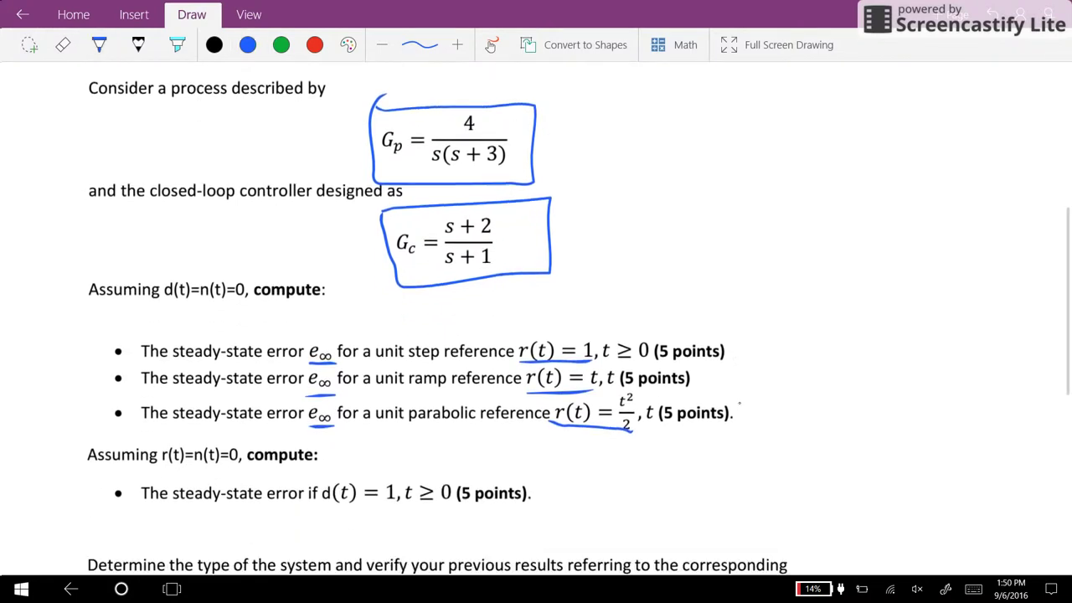
{"action": "scroll", "coordinate": [740, 403], "scroll_direction": "up", "scroll_amount": 2}
{"action": "scroll", "coordinate": [740, 403], "scroll_direction": "up", "scroll_amount": 1}
{"action": "scroll", "coordinate": [739, 403], "scroll_direction": "down", "scroll_amount": 1}
{"action": "scroll", "coordinate": [739, 403], "scroll_direction": "up", "scroll_amount": 3}
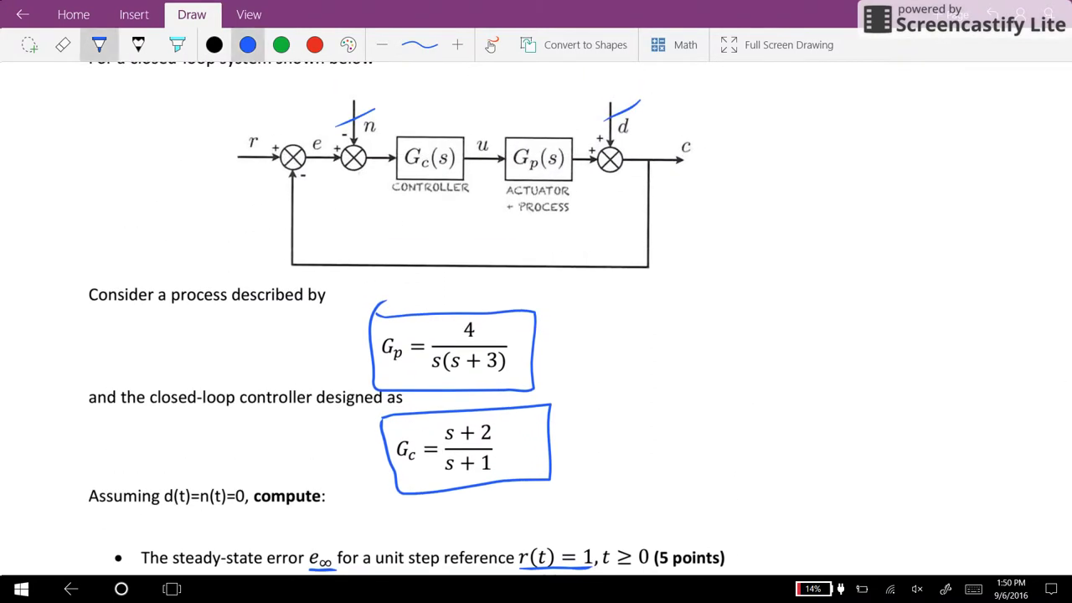
{"action": "mouse_move", "coordinate": [761, 142]}
{"action": "left_mouse_down"}
{"action": "mouse_move", "coordinate": [743, 164]}
{"action": "mouse_move", "coordinate": [760, 155]}
{"action": "mouse_move", "coordinate": [776, 162]}
{"action": "left_mouse_up"}
{"action": "left_click_drag", "start_coordinate": [784, 147], "coordinate": [785, 164]}
{"action": "mouse_move", "coordinate": [842, 138]}
{"action": "left_mouse_down"}
{"action": "mouse_move", "coordinate": [827, 160]}
{"action": "mouse_move", "coordinate": [864, 156]}
{"action": "left_mouse_up"}
{"action": "mouse_move", "coordinate": [873, 139]}
{"action": "left_mouse_down"}
{"action": "mouse_move", "coordinate": [876, 161]}
{"action": "mouse_move", "coordinate": [916, 154]}
{"action": "left_mouse_up"}
{"action": "mouse_move", "coordinate": [923, 138]}
{"action": "left_mouse_down"}
{"action": "mouse_move", "coordinate": [922, 154]}
{"action": "mouse_move", "coordinate": [946, 155]}
{"action": "left_mouse_up"}
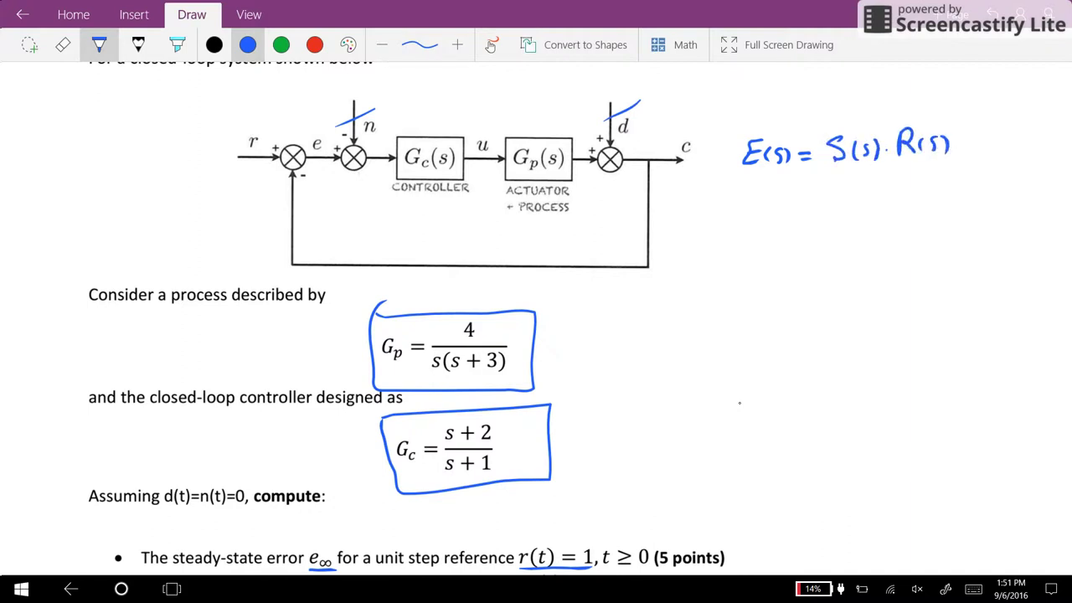
Handwrite E(s) = 1/(1+L(s))·R(s) below the first equation.
{"action": "left_click_drag", "start_coordinate": [821, 222], "coordinate": [913, 212]}
{"action": "mouse_move", "coordinate": [850, 188]}
{"action": "left_mouse_down"}
{"action": "mouse_move", "coordinate": [856, 182]}
{"action": "mouse_move", "coordinate": [858, 203]}
{"action": "left_mouse_up"}
{"action": "left_click_drag", "start_coordinate": [825, 238], "coordinate": [833, 257]}
{"action": "mouse_move", "coordinate": [844, 248]}
{"action": "left_mouse_down"}
{"action": "mouse_move", "coordinate": [863, 244]}
{"action": "mouse_move", "coordinate": [856, 258]}
{"action": "left_mouse_up"}
{"action": "left_click_drag", "start_coordinate": [870, 231], "coordinate": [886, 249]}
{"action": "left_click_drag", "start_coordinate": [902, 231], "coordinate": [900, 248]}
{"action": "left_click_drag", "start_coordinate": [915, 231], "coordinate": [924, 247]}
{"action": "left_click", "coordinate": [937, 203]}
{"action": "left_click_drag", "start_coordinate": [949, 194], "coordinate": [949, 220]}
{"action": "left_click_drag", "start_coordinate": [949, 194], "coordinate": [964, 215]}
{"action": "mouse_move", "coordinate": [976, 191]}
{"action": "left_mouse_down"}
{"action": "mouse_move", "coordinate": [971, 214]}
{"action": "mouse_move", "coordinate": [982, 211]}
{"action": "left_mouse_up"}
{"action": "left_click_drag", "start_coordinate": [995, 191], "coordinate": [1001, 216]}
{"action": "mouse_move", "coordinate": [744, 211]}
{"action": "left_mouse_down"}
{"action": "mouse_move", "coordinate": [731, 230]}
{"action": "mouse_move", "coordinate": [747, 227]}
{"action": "left_mouse_up"}
{"action": "left_click_drag", "start_coordinate": [754, 214], "coordinate": [758, 228]}
{"action": "left_click_drag", "start_coordinate": [768, 215], "coordinate": [768, 223]}
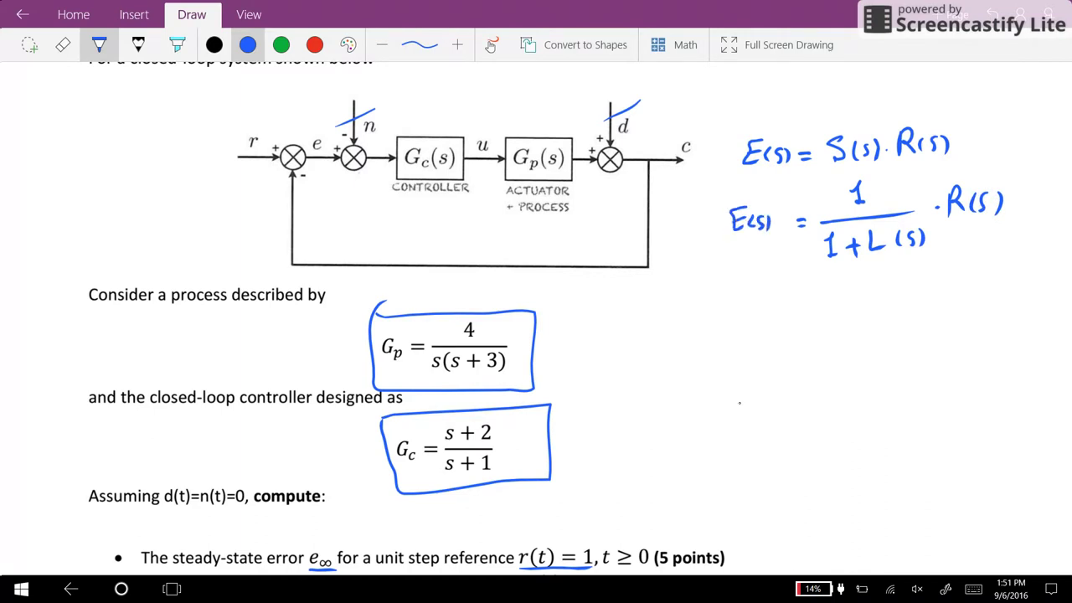
Handwrite the loop transfer L = Gp(s)·Gc(s).
{"action": "left_click_drag", "start_coordinate": [735, 303], "coordinate": [761, 329]}
{"action": "left_click_drag", "start_coordinate": [768, 311], "coordinate": [778, 327]}
{"action": "mouse_move", "coordinate": [788, 314]}
{"action": "left_mouse_down"}
{"action": "mouse_move", "coordinate": [825, 312]}
{"action": "mouse_move", "coordinate": [837, 331]}
{"action": "mouse_move", "coordinate": [837, 322]}
{"action": "left_mouse_up"}
{"action": "left_click_drag", "start_coordinate": [856, 299], "coordinate": [859, 317]}
{"action": "mouse_move", "coordinate": [870, 299]}
{"action": "left_mouse_down"}
{"action": "mouse_move", "coordinate": [873, 315]}
{"action": "mouse_move", "coordinate": [908, 303]}
{"action": "mouse_move", "coordinate": [919, 315]}
{"action": "left_mouse_up"}
{"action": "left_click_drag", "start_coordinate": [935, 287], "coordinate": [940, 305]}
{"action": "left_click_drag", "start_coordinate": [950, 286], "coordinate": [955, 301]}
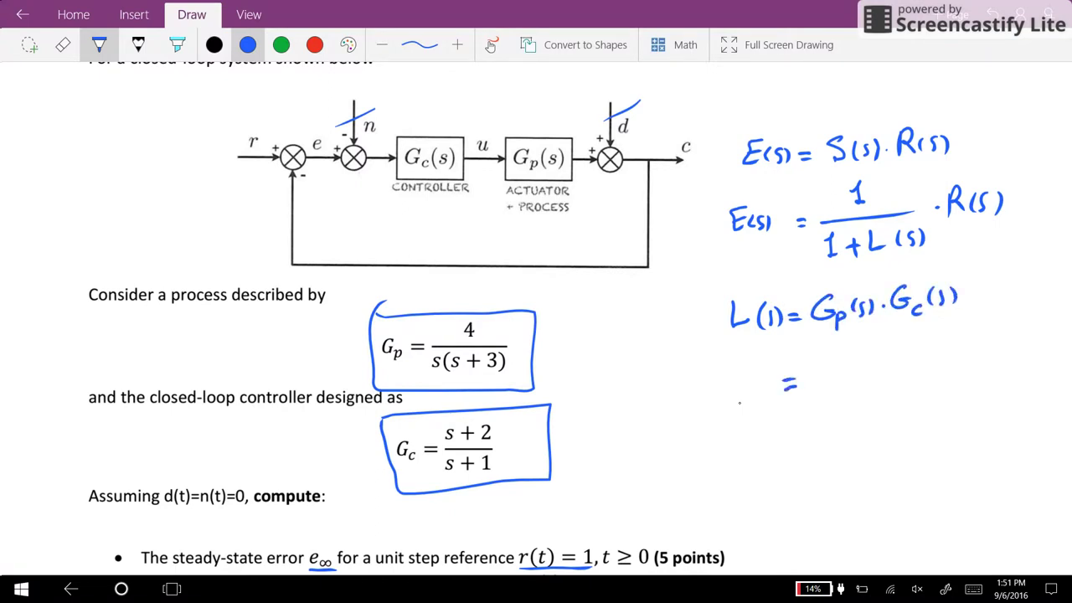
Write the product fraction 4(s+2)/(s(s+3)(s+1)).
{"action": "left_click_drag", "start_coordinate": [811, 385], "coordinate": [950, 372]}
{"action": "mouse_move", "coordinate": [853, 346]}
{"action": "left_mouse_down"}
{"action": "mouse_move", "coordinate": [874, 367]}
{"action": "mouse_move", "coordinate": [920, 355]}
{"action": "left_mouse_up"}
{"action": "mouse_move", "coordinate": [911, 347]}
{"action": "left_mouse_down"}
{"action": "mouse_move", "coordinate": [911, 363]}
{"action": "mouse_move", "coordinate": [950, 362]}
{"action": "left_mouse_up"}
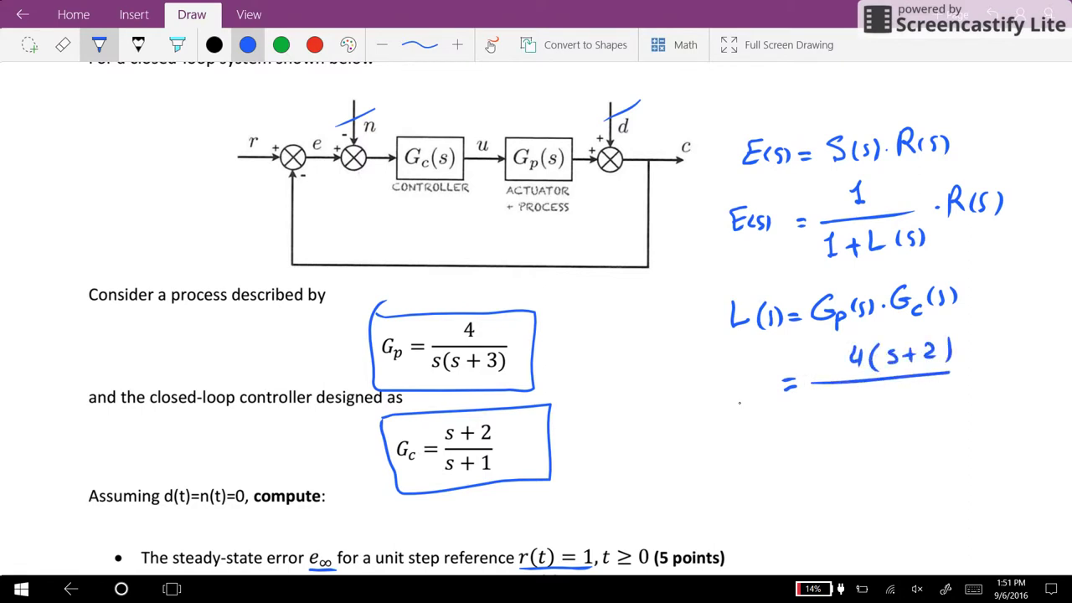
{"action": "left_click_drag", "start_coordinate": [824, 399], "coordinate": [815, 410]}
{"action": "left_click_drag", "start_coordinate": [837, 392], "coordinate": [838, 413]}
{"action": "mouse_move", "coordinate": [856, 397]}
{"action": "left_mouse_down"}
{"action": "mouse_move", "coordinate": [847, 414]}
{"action": "mouse_move", "coordinate": [876, 404]}
{"action": "left_mouse_up"}
{"action": "mouse_move", "coordinate": [868, 395]}
{"action": "left_mouse_down"}
{"action": "mouse_move", "coordinate": [868, 412]}
{"action": "mouse_move", "coordinate": [881, 410]}
{"action": "left_mouse_up"}
{"action": "mouse_move", "coordinate": [898, 386]}
{"action": "left_mouse_down"}
{"action": "mouse_move", "coordinate": [899, 410]}
{"action": "mouse_move", "coordinate": [953, 397]}
{"action": "left_mouse_up"}
{"action": "mouse_move", "coordinate": [945, 391]}
{"action": "left_mouse_down"}
{"action": "mouse_move", "coordinate": [946, 407]}
{"action": "mouse_move", "coordinate": [978, 399]}
{"action": "mouse_move", "coordinate": [984, 365]}
{"action": "left_mouse_up"}
Label the fraction L(s) and draw a box around it.
{"action": "mouse_move", "coordinate": [719, 370]}
{"action": "left_mouse_down"}
{"action": "mouse_move", "coordinate": [721, 396]}
{"action": "mouse_move", "coordinate": [748, 389]}
{"action": "left_mouse_up"}
{"action": "mouse_move", "coordinate": [760, 376]}
{"action": "left_mouse_down"}
{"action": "mouse_move", "coordinate": [754, 389]}
{"action": "mouse_move", "coordinate": [769, 390]}
{"action": "left_mouse_up"}
{"action": "mouse_move", "coordinate": [706, 349]}
{"action": "left_mouse_down"}
{"action": "mouse_move", "coordinate": [898, 328]}
{"action": "mouse_move", "coordinate": [1022, 414]}
{"action": "mouse_move", "coordinate": [697, 429]}
{"action": "mouse_move", "coordinate": [702, 348]}
{"action": "left_mouse_up"}
{"action": "scroll", "coordinate": [537, 319], "scroll_direction": "right", "scroll_amount": 5}
{"action": "scroll", "coordinate": [536, 319], "scroll_direction": "down", "scroll_amount": 1}
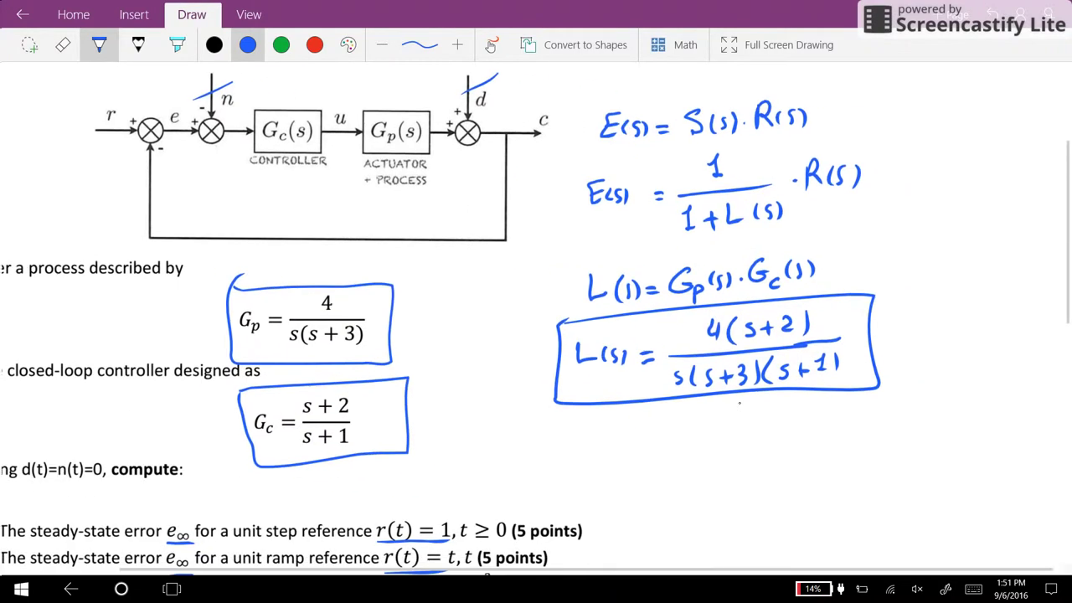
{"action": "scroll", "coordinate": [738, 402], "scroll_direction": "right", "scroll_amount": 1}
{"action": "scroll", "coordinate": [739, 403], "scroll_direction": "left", "scroll_amount": 1}
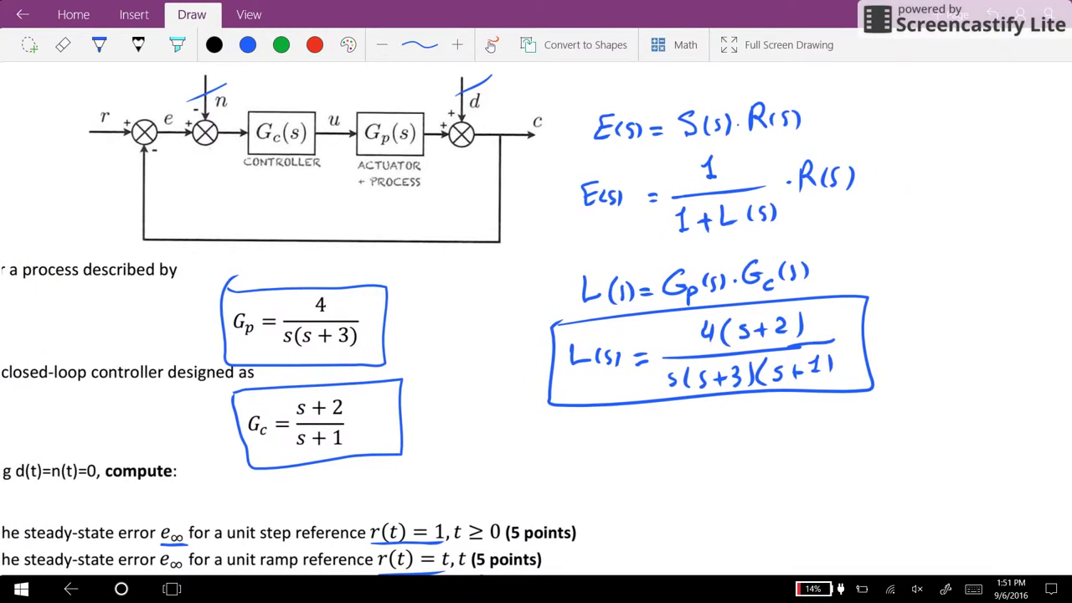
{"action": "scroll", "coordinate": [536, 319], "scroll_direction": "down", "scroll_amount": 1}
In black ink, write e∞ = lim t→∞ e(t) below the boxed L(s).
{"action": "left_click", "coordinate": [99, 45]}
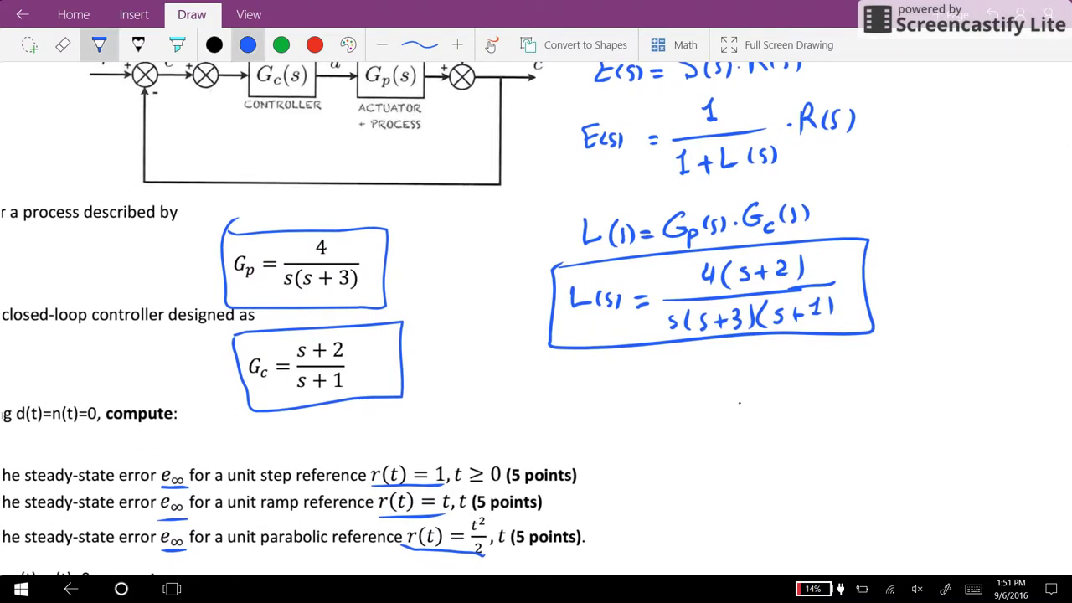
{"action": "left_click", "coordinate": [215, 44]}
{"action": "left_click_drag", "start_coordinate": [626, 402], "coordinate": [687, 404]}
{"action": "mouse_move", "coordinate": [695, 402]}
{"action": "left_mouse_down"}
{"action": "mouse_move", "coordinate": [709, 390]}
{"action": "mouse_move", "coordinate": [703, 402]}
{"action": "mouse_move", "coordinate": [732, 399]}
{"action": "left_mouse_up"}
{"action": "left_click", "coordinate": [711, 400]}
{"action": "mouse_move", "coordinate": [754, 387]}
{"action": "left_mouse_down"}
{"action": "mouse_move", "coordinate": [746, 399]}
{"action": "mouse_move", "coordinate": [757, 394]}
{"action": "left_mouse_up"}
{"action": "mouse_move", "coordinate": [765, 382]}
{"action": "left_mouse_down"}
{"action": "mouse_move", "coordinate": [764, 398]}
{"action": "mouse_move", "coordinate": [777, 395]}
{"action": "left_mouse_up"}
{"action": "left_click_drag", "start_coordinate": [786, 380], "coordinate": [791, 397]}
{"action": "left_click_drag", "start_coordinate": [717, 406], "coordinate": [719, 419]}
{"action": "left_click_drag", "start_coordinate": [708, 414], "coordinate": [744, 420]}
{"action": "mouse_move", "coordinate": [737, 413]}
{"action": "left_mouse_down"}
{"action": "mouse_move", "coordinate": [758, 425]}
{"action": "mouse_move", "coordinate": [749, 424]}
{"action": "left_mouse_up"}
{"action": "left_click_drag", "start_coordinate": [805, 390], "coordinate": [818, 390]}
{"action": "left_click_drag", "start_coordinate": [806, 396], "coordinate": [821, 394]}
{"action": "mouse_move", "coordinate": [825, 394]}
{"action": "left_mouse_down"}
{"action": "mouse_move", "coordinate": [836, 392]}
{"action": "mouse_move", "coordinate": [843, 365]}
{"action": "left_mouse_up"}
Extend it with = lim s→0 s·E(s) to complete the final-value theorem.
{"action": "mouse_move", "coordinate": [843, 365]}
{"action": "left_mouse_down"}
{"action": "mouse_move", "coordinate": [838, 395]}
{"action": "mouse_move", "coordinate": [915, 376]}
{"action": "mouse_move", "coordinate": [921, 389]}
{"action": "mouse_move", "coordinate": [927, 372]}
{"action": "left_mouse_up"}
{"action": "left_click_drag", "start_coordinate": [913, 379], "coordinate": [925, 378]}
{"action": "left_click_drag", "start_coordinate": [938, 366], "coordinate": [939, 386]}
{"action": "left_click_drag", "start_coordinate": [954, 368], "coordinate": [960, 384]}
{"action": "mouse_move", "coordinate": [848, 404]}
{"action": "left_mouse_down"}
{"action": "mouse_move", "coordinate": [838, 417]}
{"action": "mouse_move", "coordinate": [883, 416]}
{"action": "left_mouse_up"}
{"action": "mouse_move", "coordinate": [875, 408]}
{"action": "left_mouse_down"}
{"action": "mouse_move", "coordinate": [876, 423]}
{"action": "mouse_move", "coordinate": [899, 418]}
{"action": "left_mouse_up"}
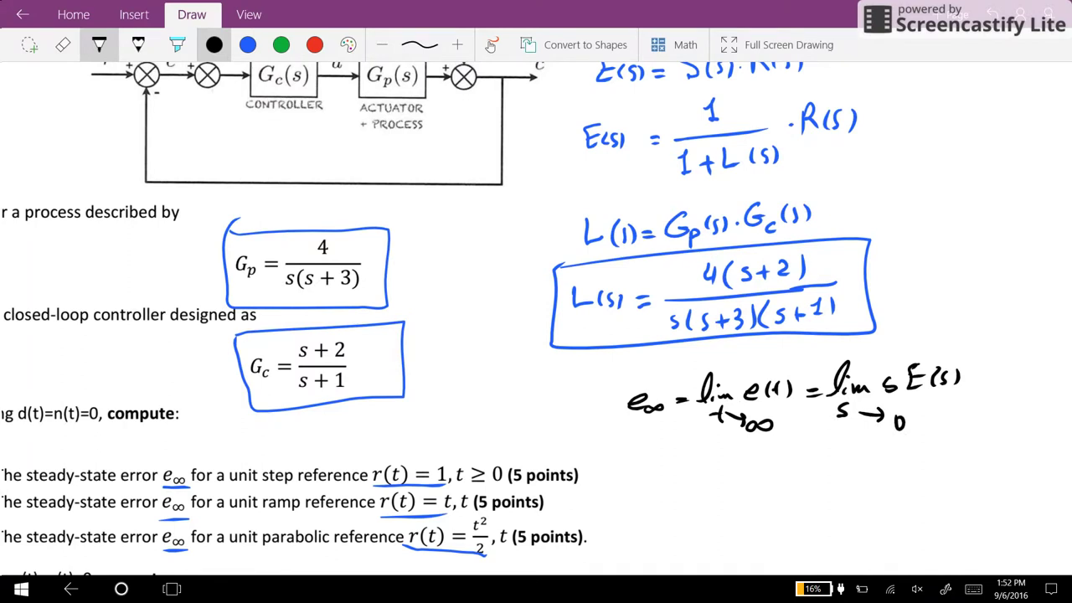
Box the E(s) = 1/(1+L(s))·R(s) formula and add a small mark beside it.
{"action": "mouse_move", "coordinate": [578, 99]}
{"action": "left_mouse_down"}
{"action": "mouse_move", "coordinate": [781, 87]}
{"action": "mouse_move", "coordinate": [903, 168]}
{"action": "mouse_move", "coordinate": [572, 193]}
{"action": "mouse_move", "coordinate": [568, 102]}
{"action": "left_mouse_up"}
{"action": "scroll", "coordinate": [536, 315], "scroll_direction": "down", "scroll_amount": 1}
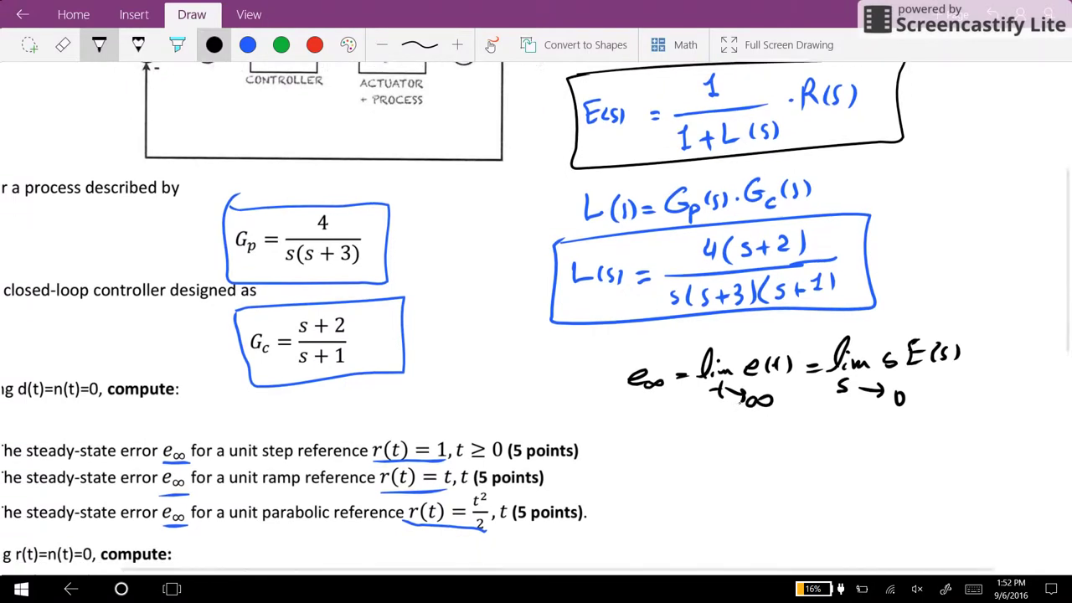
{"action": "left_click", "coordinate": [99, 44]}
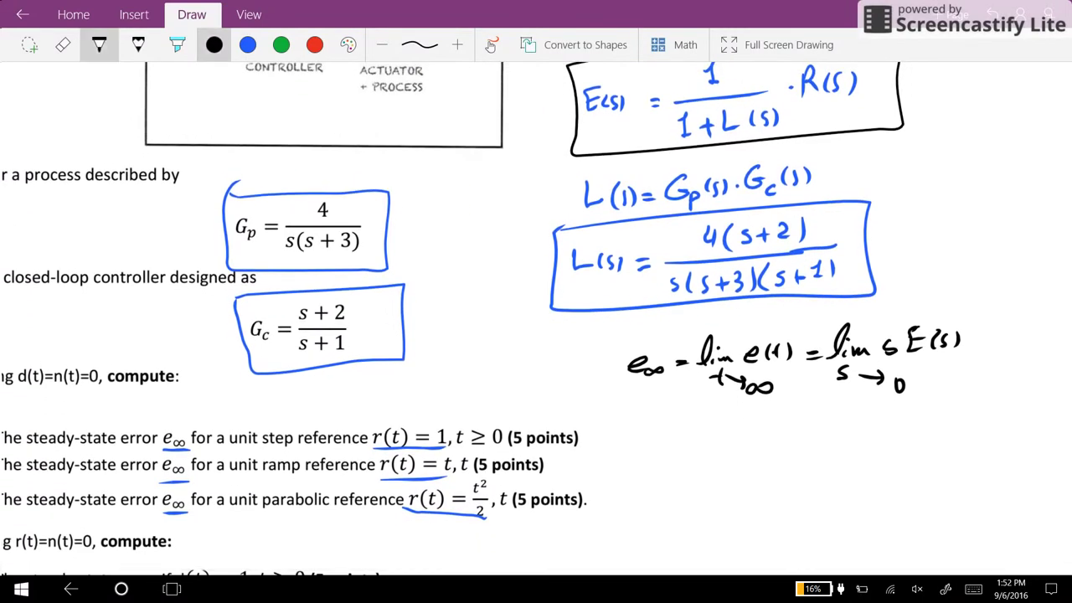
{"action": "left_click_drag", "start_coordinate": [927, 93], "coordinate": [922, 105]}
Write e∞ = lim s→0 s·1/(1+L(s))·R(s) and draw a box around it.
{"action": "mouse_move", "coordinate": [623, 462]}
{"action": "left_mouse_down"}
{"action": "mouse_move", "coordinate": [676, 458]}
{"action": "mouse_move", "coordinate": [706, 427]}
{"action": "mouse_move", "coordinate": [709, 459]}
{"action": "mouse_move", "coordinate": [882, 438]}
{"action": "left_mouse_up"}
{"action": "left_click", "coordinate": [768, 450]}
{"action": "mouse_move", "coordinate": [819, 414]}
{"action": "left_mouse_down"}
{"action": "mouse_move", "coordinate": [829, 406]}
{"action": "mouse_move", "coordinate": [827, 427]}
{"action": "left_mouse_up"}
{"action": "mouse_move", "coordinate": [799, 460]}
{"action": "left_mouse_down"}
{"action": "mouse_move", "coordinate": [805, 471]}
{"action": "mouse_move", "coordinate": [833, 462]}
{"action": "mouse_move", "coordinate": [825, 471]}
{"action": "left_mouse_up"}
{"action": "left_click_drag", "start_coordinate": [838, 448], "coordinate": [856, 467]}
{"action": "mouse_move", "coordinate": [869, 453]}
{"action": "left_mouse_down"}
{"action": "mouse_move", "coordinate": [863, 464]}
{"action": "mouse_move", "coordinate": [878, 466]}
{"action": "left_mouse_up"}
{"action": "left_click", "coordinate": [889, 438]}
{"action": "mouse_move", "coordinate": [908, 420]}
{"action": "left_mouse_down"}
{"action": "mouse_move", "coordinate": [907, 442]}
{"action": "mouse_move", "coordinate": [931, 442]}
{"action": "left_mouse_up"}
{"action": "mouse_move", "coordinate": [945, 428]}
{"action": "left_mouse_down"}
{"action": "mouse_move", "coordinate": [938, 441]}
{"action": "mouse_move", "coordinate": [955, 442]}
{"action": "left_mouse_up"}
{"action": "mouse_move", "coordinate": [704, 472]}
{"action": "left_mouse_down"}
{"action": "mouse_move", "coordinate": [700, 483]}
{"action": "mouse_move", "coordinate": [742, 482]}
{"action": "left_mouse_up"}
{"action": "mouse_move", "coordinate": [615, 414]}
{"action": "left_mouse_down"}
{"action": "mouse_move", "coordinate": [997, 391]}
{"action": "mouse_move", "coordinate": [797, 498]}
{"action": "mouse_move", "coordinate": [611, 466]}
{"action": "mouse_move", "coordinate": [614, 414]}
{"action": "left_mouse_up"}
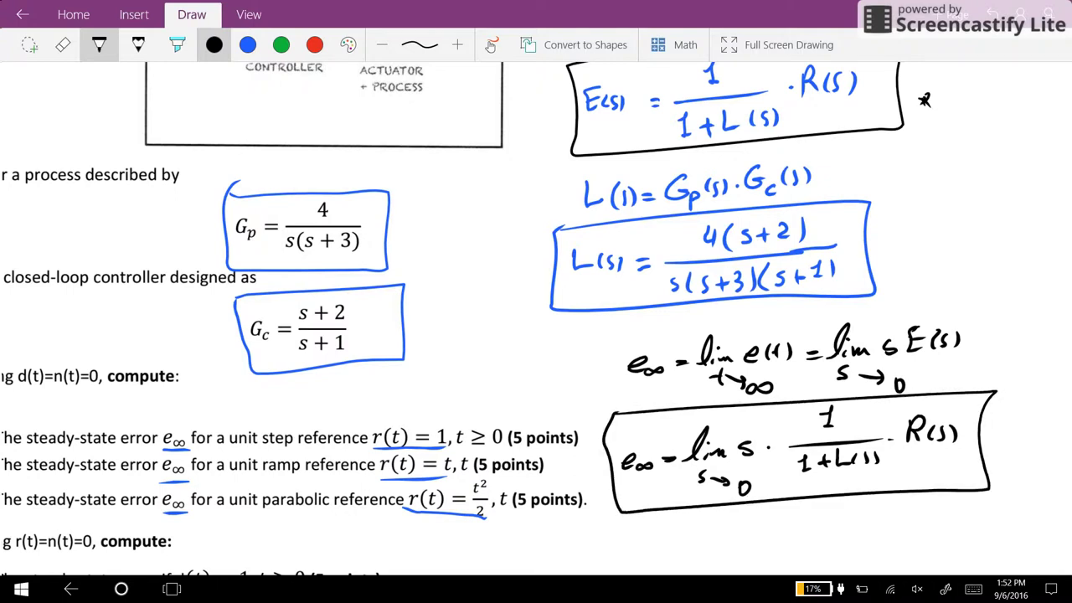
{"action": "scroll", "coordinate": [925, 99], "scroll_direction": "down", "scroll_amount": 5}
Highlight r(t) = 1, r(t) = t and r(t) = t²/2 in magenta, then return to the pen.
{"action": "left_click", "coordinate": [177, 45]}
{"action": "left_click", "coordinate": [282, 45]}
{"action": "left_click", "coordinate": [248, 44]}
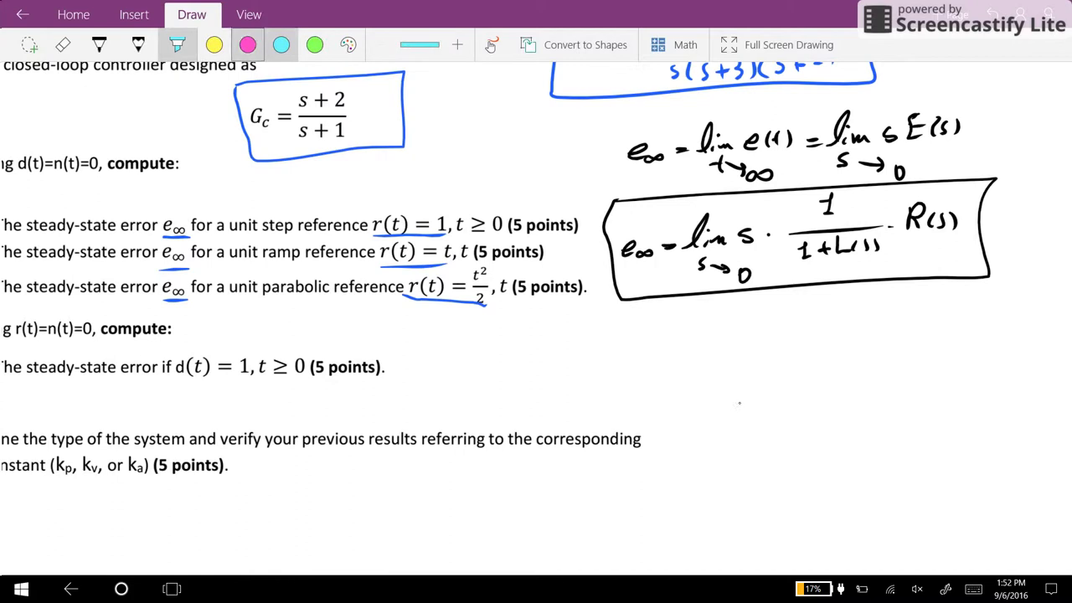
{"action": "left_click_drag", "start_coordinate": [370, 222], "coordinate": [451, 222]}
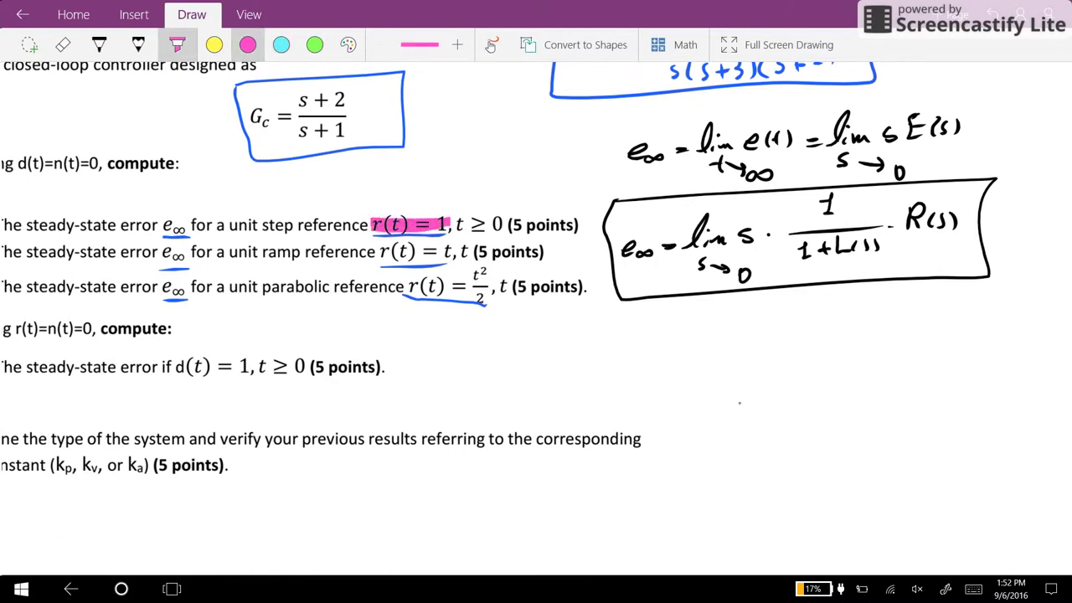
{"action": "left_click_drag", "start_coordinate": [378, 250], "coordinate": [459, 249]}
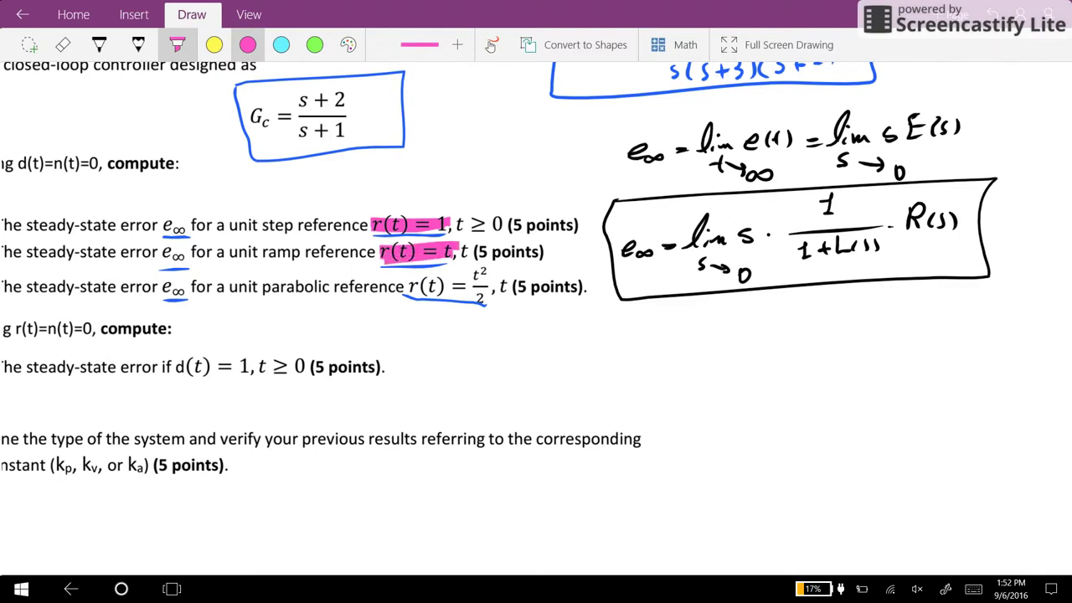
{"action": "mouse_move", "coordinate": [413, 277]}
{"action": "left_mouse_down"}
{"action": "mouse_move", "coordinate": [489, 273]}
{"action": "mouse_move", "coordinate": [486, 292]}
{"action": "left_mouse_up"}
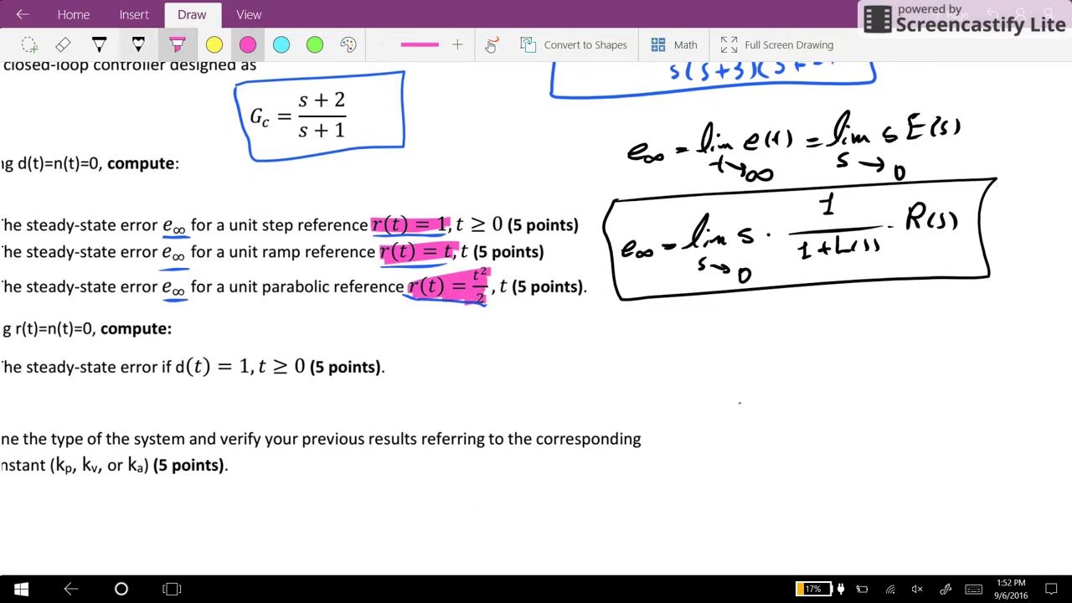
{"action": "left_click", "coordinate": [99, 45]}
In green ink, write the step case 1) r(t) = 1, t ≥ 0 followed by an implies arrow.
{"action": "left_click", "coordinate": [281, 45]}
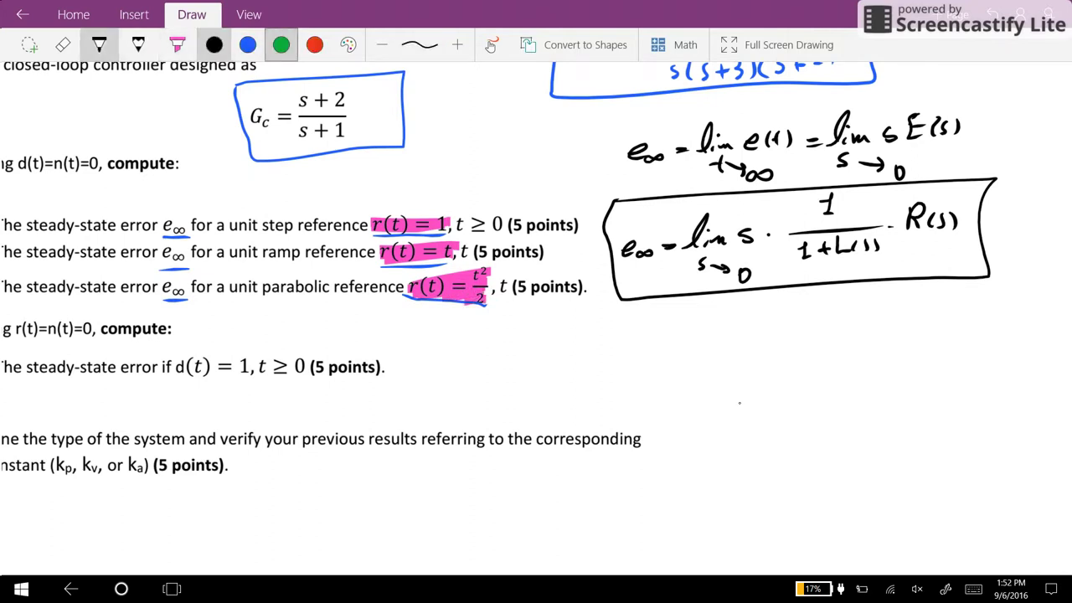
{"action": "left_click_drag", "start_coordinate": [583, 335], "coordinate": [593, 335]}
{"action": "mouse_move", "coordinate": [596, 317]}
{"action": "left_mouse_down"}
{"action": "mouse_move", "coordinate": [597, 343]}
{"action": "mouse_move", "coordinate": [628, 324]}
{"action": "left_mouse_up"}
{"action": "mouse_move", "coordinate": [635, 318]}
{"action": "left_mouse_down"}
{"action": "mouse_move", "coordinate": [633, 336]}
{"action": "mouse_move", "coordinate": [642, 335]}
{"action": "left_mouse_up"}
{"action": "left_click_drag", "start_coordinate": [637, 326], "coordinate": [650, 325]}
{"action": "mouse_move", "coordinate": [655, 318]}
{"action": "left_mouse_down"}
{"action": "mouse_move", "coordinate": [658, 336]}
{"action": "mouse_move", "coordinate": [684, 321]}
{"action": "left_mouse_up"}
{"action": "left_click_drag", "start_coordinate": [670, 328], "coordinate": [722, 332]}
{"action": "left_click_drag", "start_coordinate": [709, 319], "coordinate": [731, 331]}
{"action": "mouse_move", "coordinate": [742, 325]}
{"action": "left_mouse_down"}
{"action": "mouse_move", "coordinate": [739, 335]}
{"action": "mouse_move", "coordinate": [753, 319]}
{"action": "mouse_move", "coordinate": [796, 317]}
{"action": "left_mouse_up"}
{"action": "left_click_drag", "start_coordinate": [779, 325], "coordinate": [817, 315]}
{"action": "mouse_move", "coordinate": [803, 313]}
{"action": "left_mouse_down"}
{"action": "mouse_move", "coordinate": [802, 330]}
{"action": "mouse_move", "coordinate": [836, 327]}
{"action": "left_mouse_up"}
Write the step transform R(s) = 1/s after the arrow.
{"action": "left_click_drag", "start_coordinate": [834, 300], "coordinate": [854, 325]}
{"action": "left_click_drag", "start_coordinate": [868, 307], "coordinate": [868, 325]}
{"action": "mouse_move", "coordinate": [878, 306]}
{"action": "left_mouse_down"}
{"action": "mouse_move", "coordinate": [882, 325]}
{"action": "mouse_move", "coordinate": [906, 306]}
{"action": "left_mouse_up"}
{"action": "mouse_move", "coordinate": [891, 316]}
{"action": "left_mouse_down"}
{"action": "mouse_move", "coordinate": [928, 298]}
{"action": "mouse_move", "coordinate": [928, 310]}
{"action": "mouse_move", "coordinate": [946, 308]}
{"action": "left_mouse_up"}
{"action": "left_click_drag", "start_coordinate": [933, 321], "coordinate": [925, 337]}
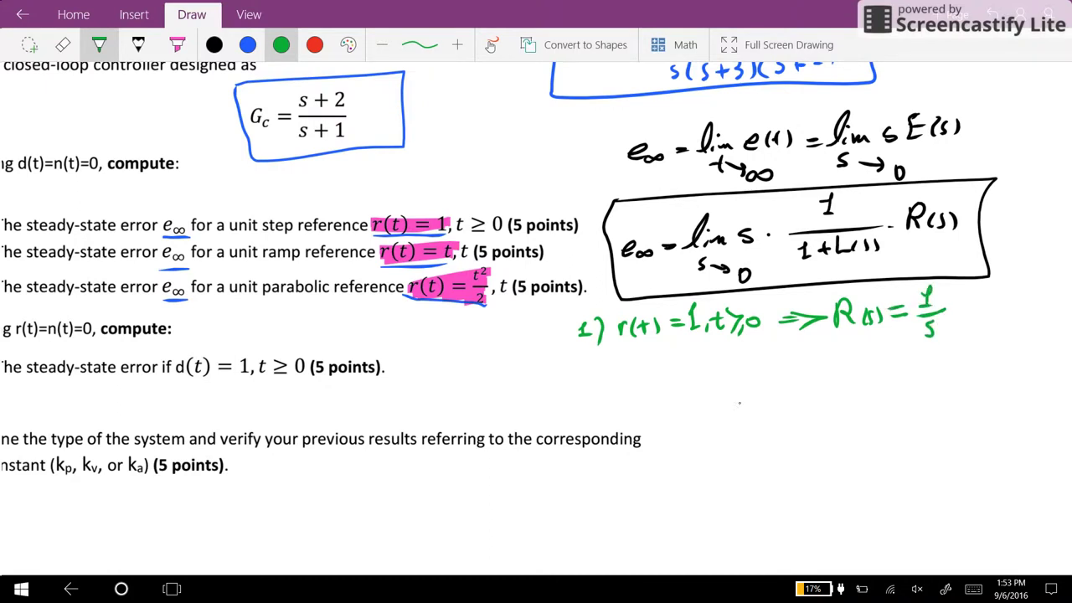
Write e∞ = lim s/(1 + L(s)) · 1/s on the line below.
{"action": "left_click_drag", "start_coordinate": [614, 373], "coordinate": [687, 369]}
{"action": "mouse_move", "coordinate": [670, 376]}
{"action": "left_mouse_down"}
{"action": "mouse_move", "coordinate": [708, 352]}
{"action": "mouse_move", "coordinate": [719, 371]}
{"action": "mouse_move", "coordinate": [745, 370]}
{"action": "left_mouse_up"}
{"action": "mouse_move", "coordinate": [705, 378]}
{"action": "left_mouse_down"}
{"action": "mouse_move", "coordinate": [723, 405]}
{"action": "mouse_move", "coordinate": [737, 406]}
{"action": "mouse_move", "coordinate": [897, 368]}
{"action": "left_mouse_up"}
{"action": "mouse_move", "coordinate": [819, 350]}
{"action": "left_mouse_down"}
{"action": "mouse_move", "coordinate": [786, 409]}
{"action": "mouse_move", "coordinate": [871, 404]}
{"action": "left_mouse_up"}
{"action": "mouse_move", "coordinate": [927, 343]}
{"action": "left_mouse_down"}
{"action": "mouse_move", "coordinate": [923, 362]}
{"action": "mouse_move", "coordinate": [933, 365]}
{"action": "left_mouse_up"}
{"action": "left_click_drag", "start_coordinate": [930, 377], "coordinate": [918, 392]}
In red ink, strike out the s terms and write the boxed result e∞ = lim s→0 1/(1 + L(s)).
{"action": "left_click", "coordinate": [314, 44]}
{"action": "left_click_drag", "start_coordinate": [798, 364], "coordinate": [820, 350]}
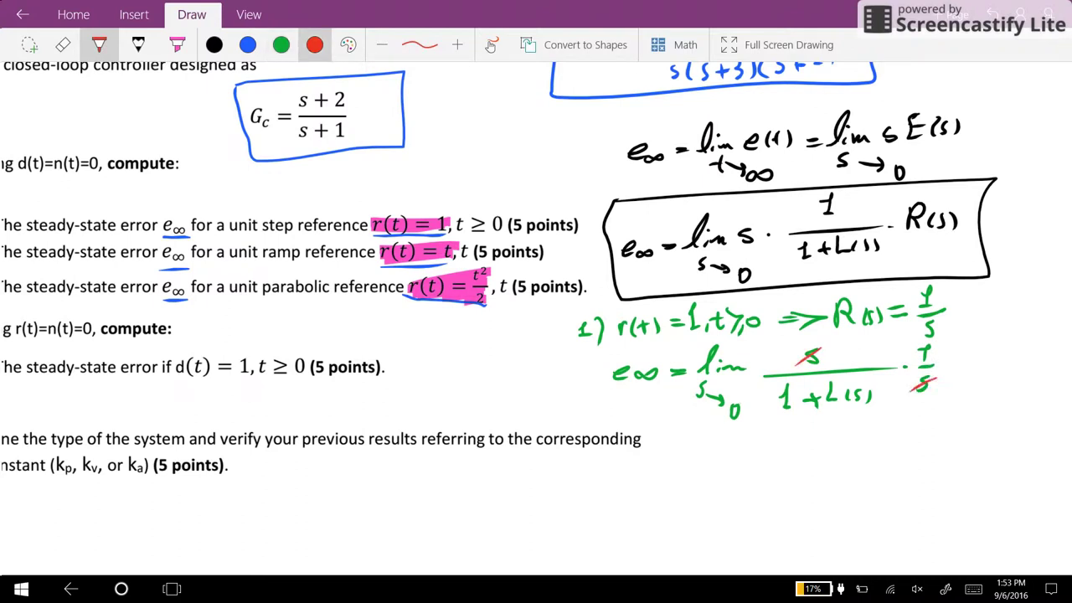
{"action": "scroll", "coordinate": [739, 403], "scroll_direction": "down", "scroll_amount": 2}
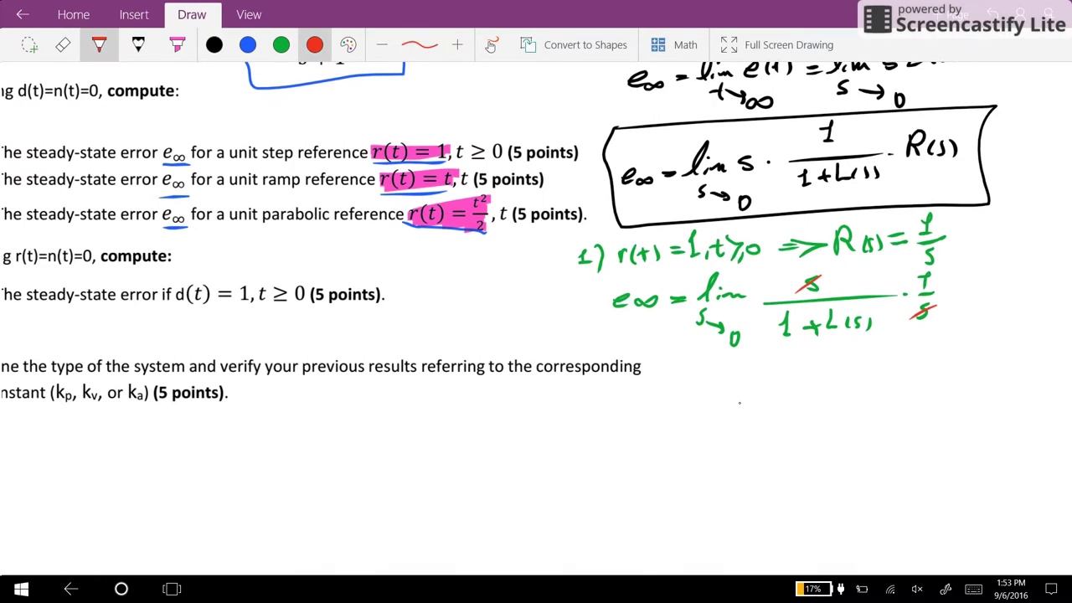
{"action": "left_click_drag", "start_coordinate": [687, 389], "coordinate": [706, 389]}
{"action": "mouse_move", "coordinate": [688, 383]}
{"action": "left_mouse_down"}
{"action": "mouse_move", "coordinate": [732, 367]}
{"action": "mouse_move", "coordinate": [734, 389]}
{"action": "mouse_move", "coordinate": [871, 371]}
{"action": "left_mouse_up"}
{"action": "left_click_drag", "start_coordinate": [802, 354], "coordinate": [827, 364]}
{"action": "left_click_drag", "start_coordinate": [784, 395], "coordinate": [789, 407]}
{"action": "left_click_drag", "start_coordinate": [785, 408], "coordinate": [816, 398]}
{"action": "mouse_move", "coordinate": [810, 394]}
{"action": "left_mouse_down"}
{"action": "mouse_move", "coordinate": [810, 404]}
{"action": "mouse_move", "coordinate": [836, 400]}
{"action": "left_mouse_up"}
{"action": "left_click_drag", "start_coordinate": [847, 387], "coordinate": [851, 402]}
{"action": "left_click_drag", "start_coordinate": [862, 388], "coordinate": [865, 402]}
{"action": "left_click_drag", "start_coordinate": [723, 399], "coordinate": [725, 410]}
{"action": "left_click_drag", "start_coordinate": [737, 405], "coordinate": [765, 417]}
{"action": "mouse_move", "coordinate": [660, 380]}
{"action": "left_mouse_down"}
{"action": "mouse_move", "coordinate": [686, 387]}
{"action": "mouse_move", "coordinate": [674, 360]}
{"action": "mouse_move", "coordinate": [888, 334]}
{"action": "mouse_move", "coordinate": [893, 401]}
{"action": "mouse_move", "coordinate": [750, 431]}
{"action": "mouse_move", "coordinate": [646, 437]}
{"action": "mouse_move", "coordinate": [645, 360]}
{"action": "left_mouse_up"}
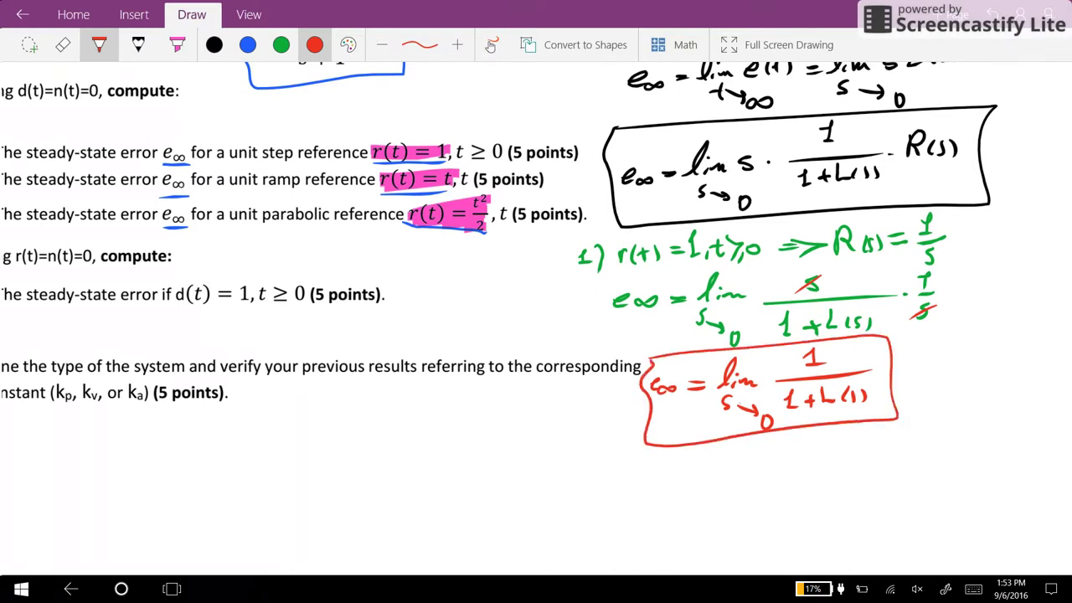
Beside the L(s) box, write ⟹ lim s→0 L(s) = in red.
{"action": "scroll", "coordinate": [925, 75], "scroll_direction": "up", "scroll_amount": 5}
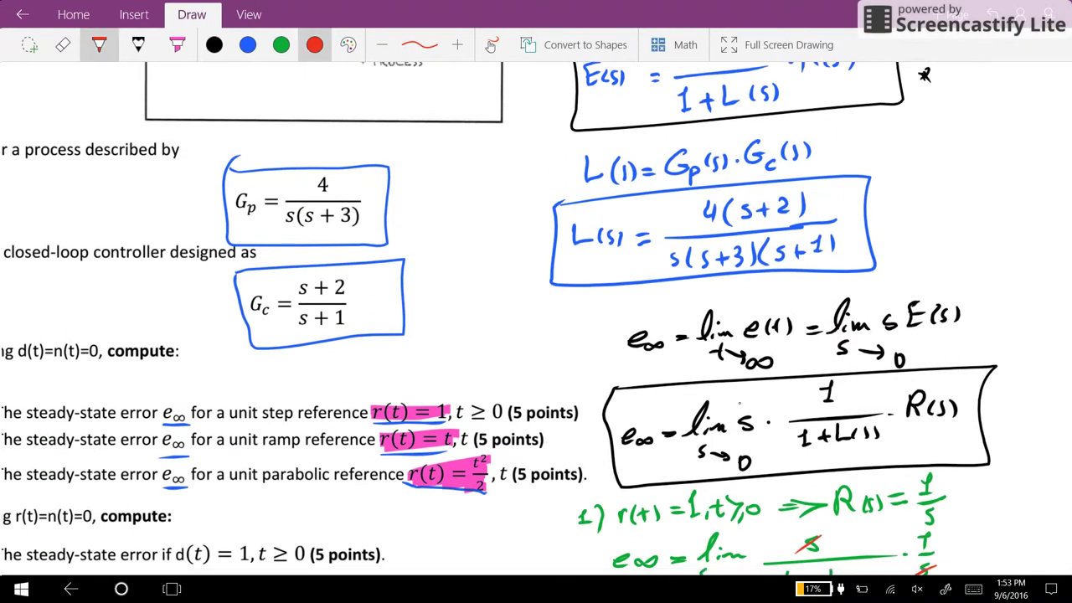
{"action": "left_click_drag", "start_coordinate": [868, 211], "coordinate": [888, 216]}
{"action": "mouse_move", "coordinate": [881, 203]}
{"action": "left_mouse_down"}
{"action": "mouse_move", "coordinate": [902, 213]}
{"action": "mouse_move", "coordinate": [887, 225]}
{"action": "left_mouse_up"}
{"action": "mouse_move", "coordinate": [906, 214]}
{"action": "left_mouse_down"}
{"action": "mouse_move", "coordinate": [930, 186]}
{"action": "mouse_move", "coordinate": [921, 211]}
{"action": "mouse_move", "coordinate": [986, 193]}
{"action": "left_mouse_up"}
{"action": "left_click", "coordinate": [932, 203]}
{"action": "mouse_move", "coordinate": [992, 181]}
{"action": "left_mouse_down"}
{"action": "mouse_move", "coordinate": [985, 198]}
{"action": "mouse_move", "coordinate": [1017, 199]}
{"action": "left_mouse_up"}
{"action": "left_click_drag", "start_coordinate": [929, 216], "coordinate": [924, 228]}
{"action": "left_click_drag", "start_coordinate": [933, 227], "coordinate": [960, 231]}
{"action": "scroll", "coordinate": [536, 318], "scroll_direction": "right", "scroll_amount": 3}
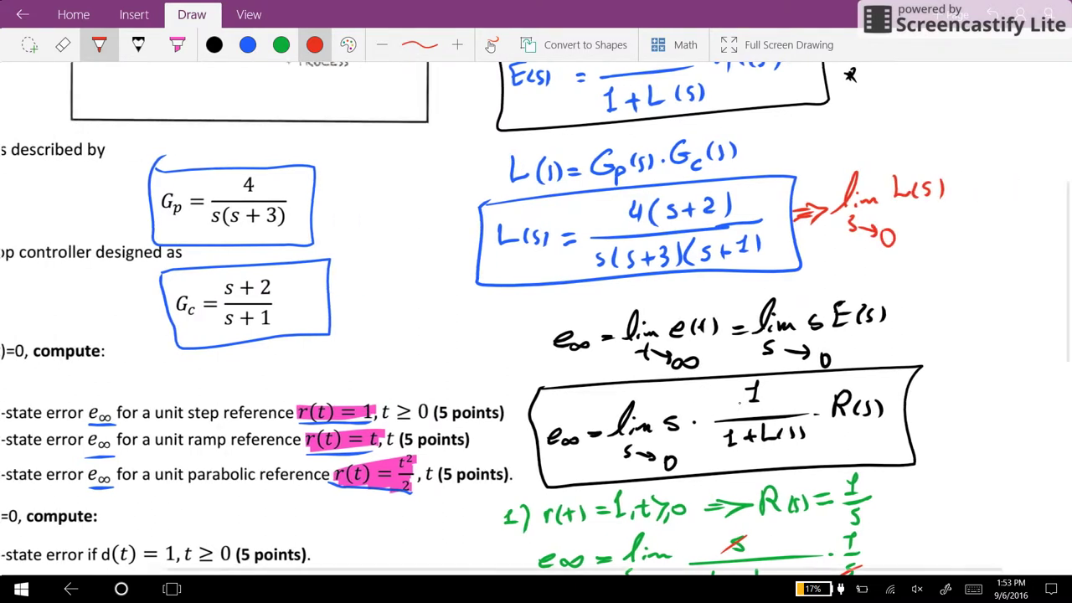
{"action": "left_click_drag", "start_coordinate": [894, 189], "coordinate": [995, 177]}
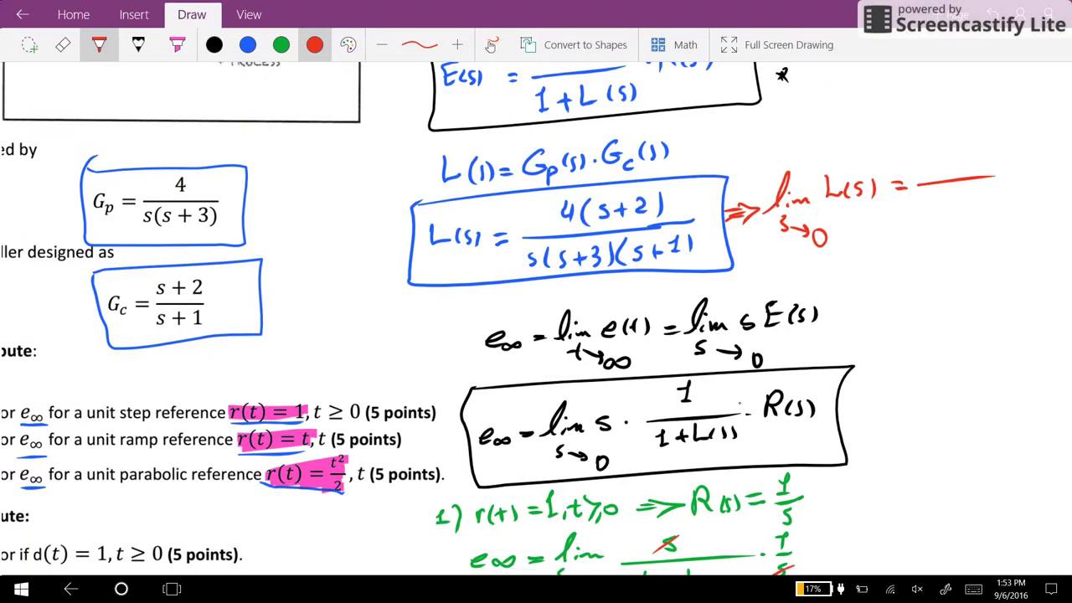
Complete it as 4×2/(0×3×1) = ∞ and box the red result.
{"action": "left_click_drag", "start_coordinate": [936, 152], "coordinate": [943, 171]}
{"action": "mouse_move", "coordinate": [948, 156]}
{"action": "left_mouse_down"}
{"action": "mouse_move", "coordinate": [960, 166]}
{"action": "mouse_move", "coordinate": [948, 166]}
{"action": "left_mouse_up"}
{"action": "left_click_drag", "start_coordinate": [966, 152], "coordinate": [976, 166]}
{"action": "mouse_move", "coordinate": [918, 202]}
{"action": "left_mouse_down"}
{"action": "mouse_move", "coordinate": [929, 219]}
{"action": "mouse_move", "coordinate": [973, 211]}
{"action": "left_mouse_up"}
{"action": "left_click_drag", "start_coordinate": [1002, 173], "coordinate": [1013, 172]}
{"action": "left_click_drag", "start_coordinate": [1027, 166], "coordinate": [1028, 166]}
{"action": "mouse_move", "coordinate": [783, 158]}
{"action": "left_mouse_down"}
{"action": "mouse_move", "coordinate": [871, 139]}
{"action": "mouse_move", "coordinate": [1057, 154]}
{"action": "mouse_move", "coordinate": [877, 251]}
{"action": "mouse_move", "coordinate": [783, 220]}
{"action": "mouse_move", "coordinate": [801, 154]}
{"action": "left_mouse_up"}
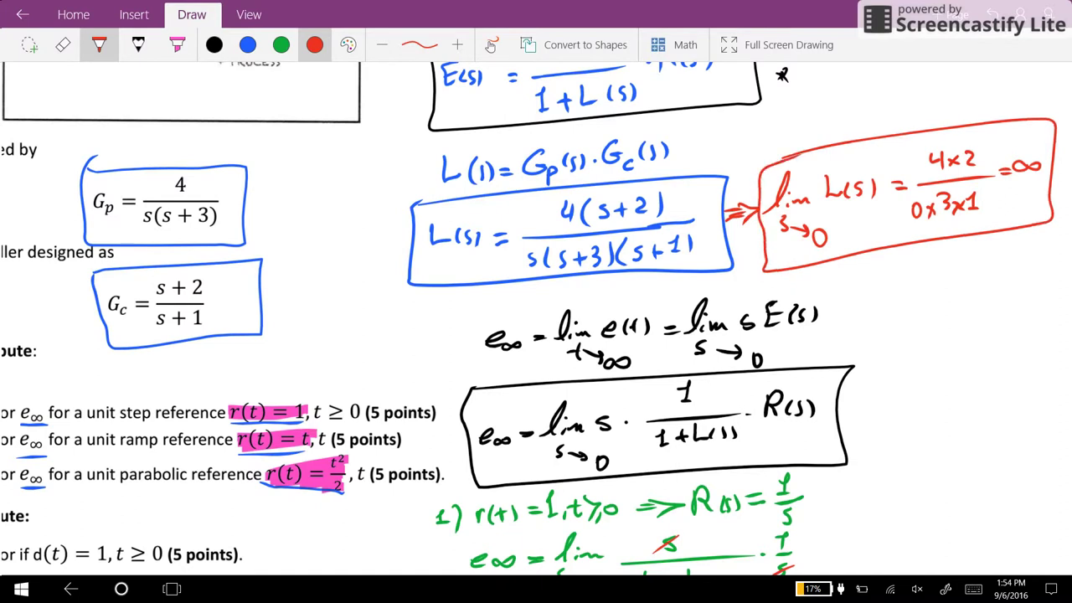
{"action": "scroll", "coordinate": [536, 318], "scroll_direction": "down", "scroll_amount": 5}
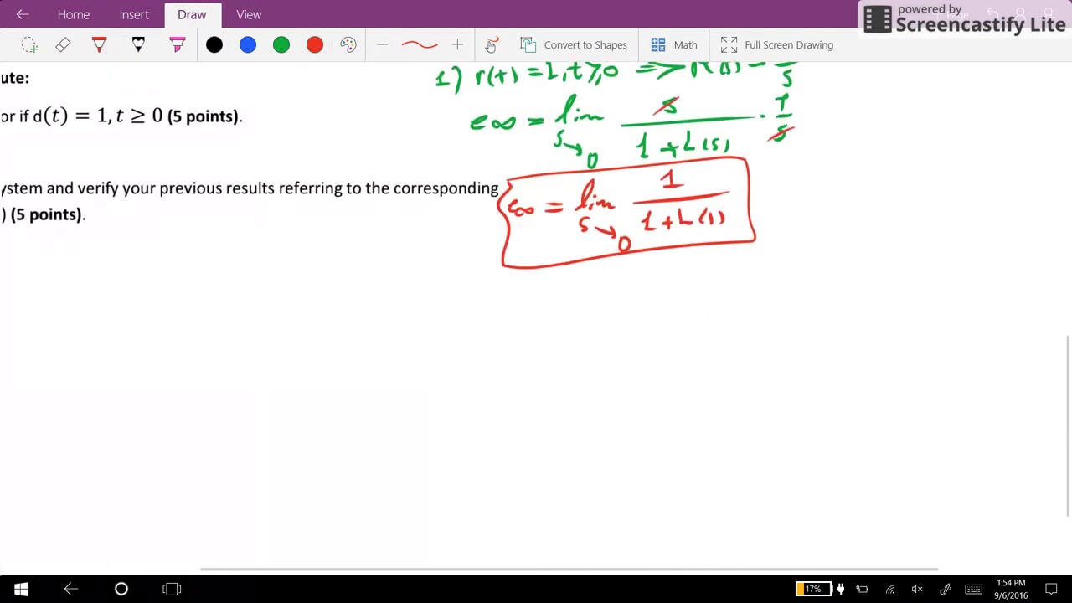
After the red box, draw an arrow, then in blue write e∞ = 1/∞ and a boxed e∞ = 0.
{"action": "left_click_drag", "start_coordinate": [749, 202], "coordinate": [770, 210]}
{"action": "left_click_drag", "start_coordinate": [762, 189], "coordinate": [766, 213]}
{"action": "left_click", "coordinate": [248, 45]}
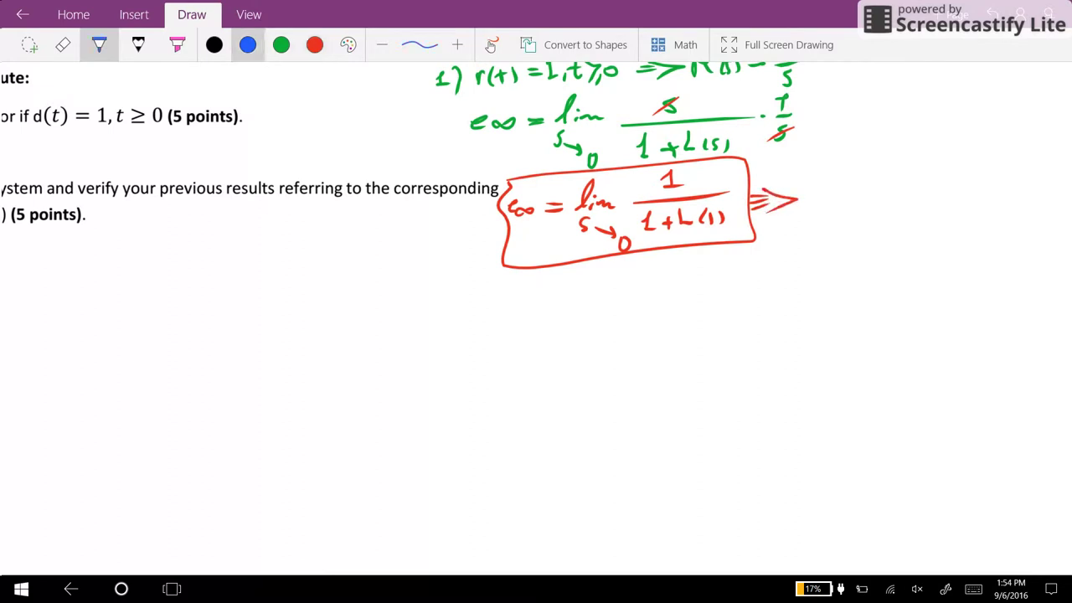
{"action": "mouse_move", "coordinate": [817, 186]}
{"action": "left_mouse_down"}
{"action": "mouse_move", "coordinate": [811, 195]}
{"action": "mouse_move", "coordinate": [829, 199]}
{"action": "mouse_move", "coordinate": [904, 178]}
{"action": "mouse_move", "coordinate": [923, 181]}
{"action": "mouse_move", "coordinate": [912, 200]}
{"action": "mouse_move", "coordinate": [920, 201]}
{"action": "left_mouse_up"}
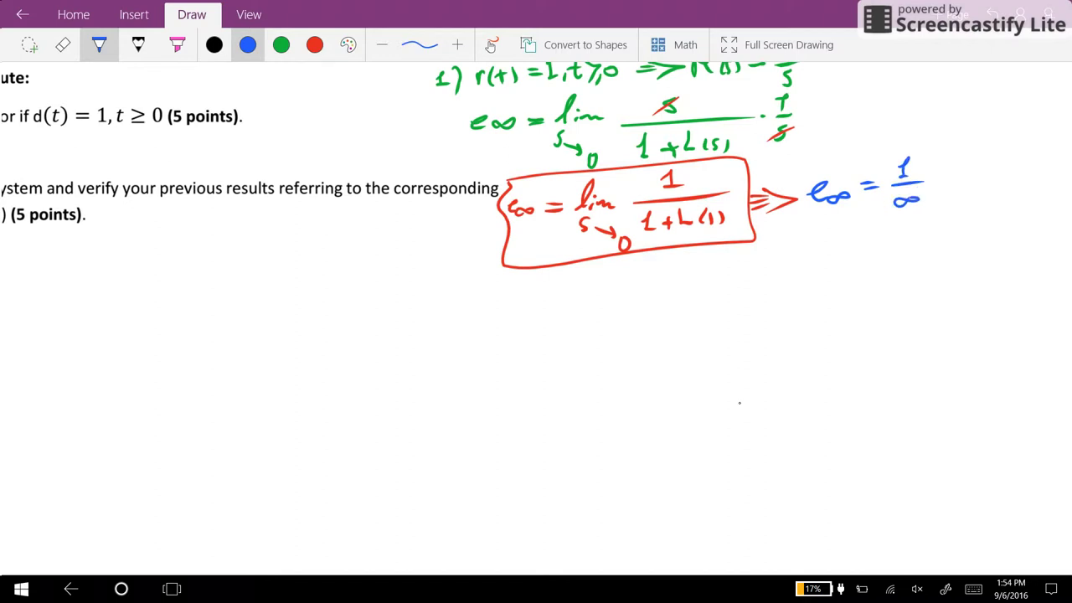
{"action": "mouse_move", "coordinate": [820, 257]}
{"action": "left_mouse_down"}
{"action": "mouse_move", "coordinate": [829, 266]}
{"action": "mouse_move", "coordinate": [885, 242]}
{"action": "left_mouse_up"}
{"action": "left_click_drag", "start_coordinate": [875, 253], "coordinate": [903, 237]}
{"action": "mouse_move", "coordinate": [804, 225]}
{"action": "left_mouse_down"}
{"action": "mouse_move", "coordinate": [949, 277]}
{"action": "mouse_move", "coordinate": [806, 231]}
{"action": "left_mouse_up"}
{"action": "scroll", "coordinate": [740, 403], "scroll_direction": "up", "scroll_amount": 3}
{"action": "scroll", "coordinate": [740, 403], "scroll_direction": "up", "scroll_amount": 1}
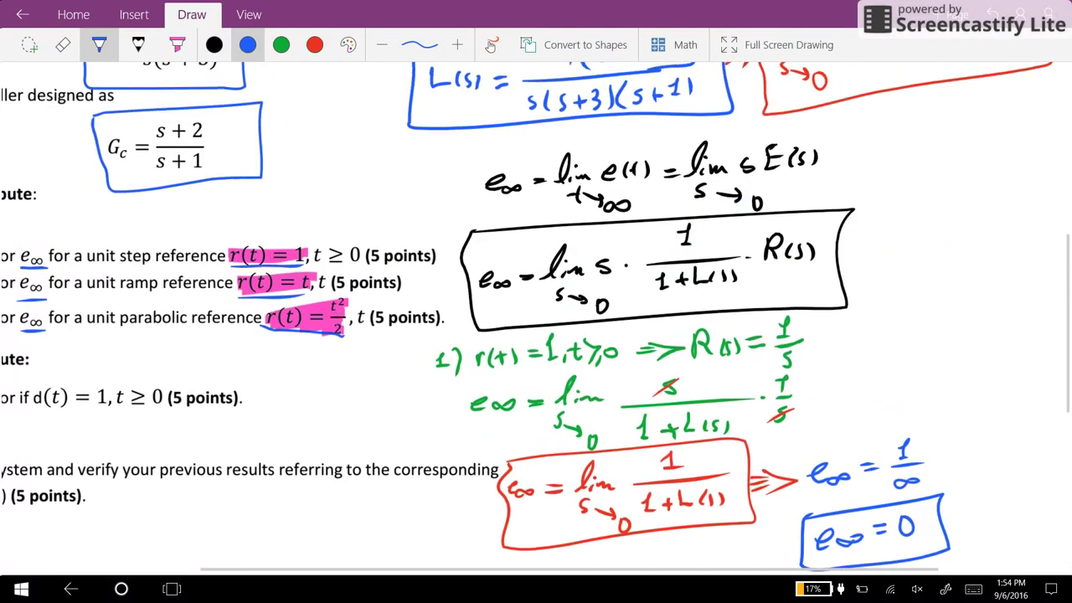
{"action": "left_click", "coordinate": [314, 44]}
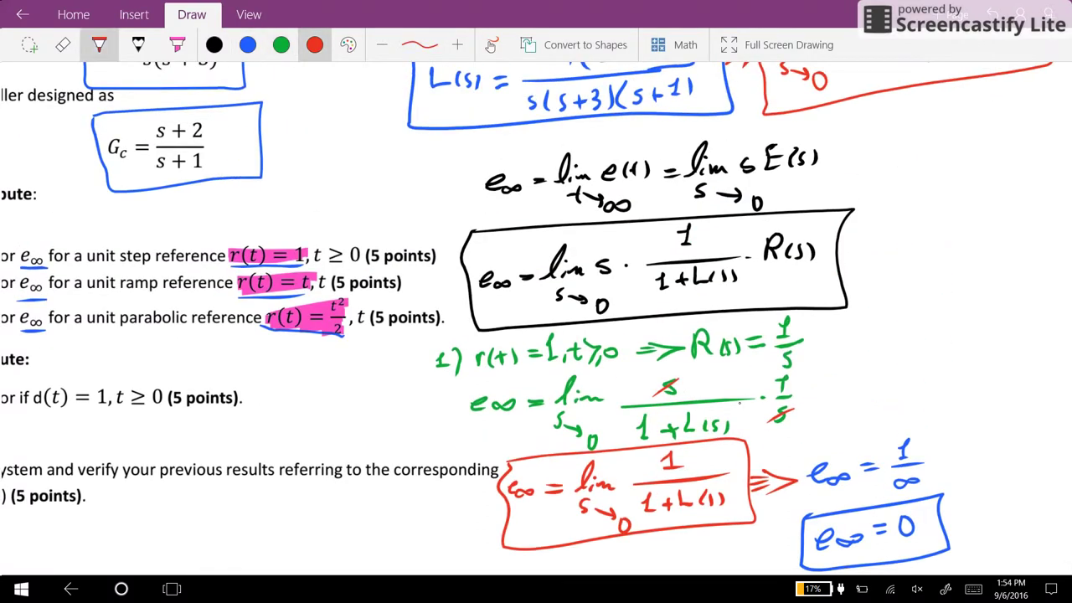